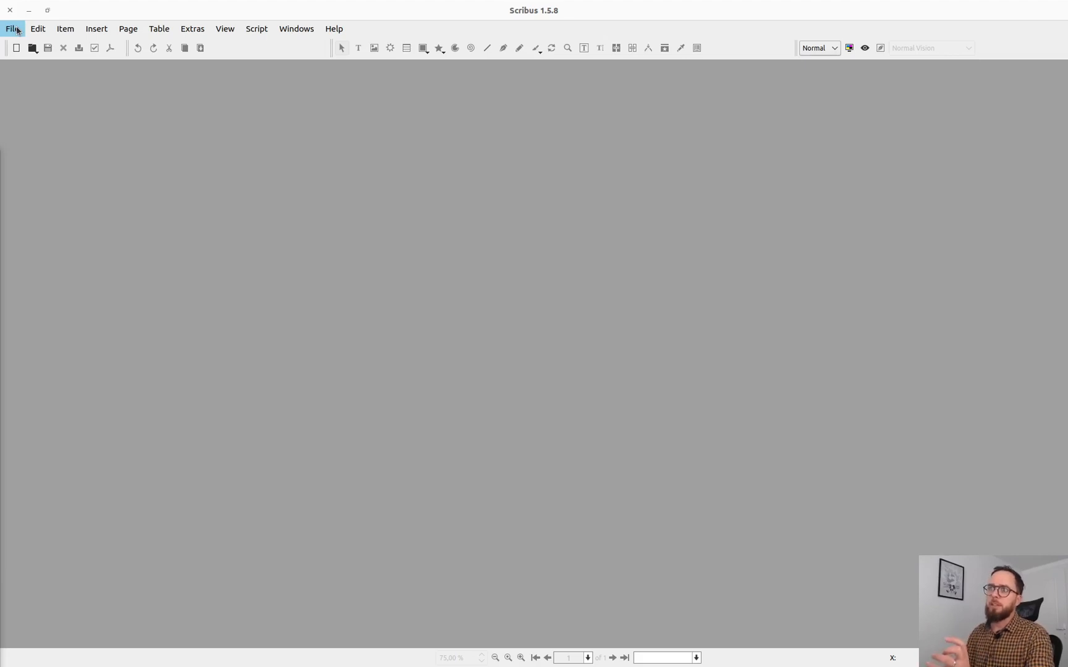
# Step: Open the Preferences and examine the interface languages available for the main window
pyautogui.click(17, 30)
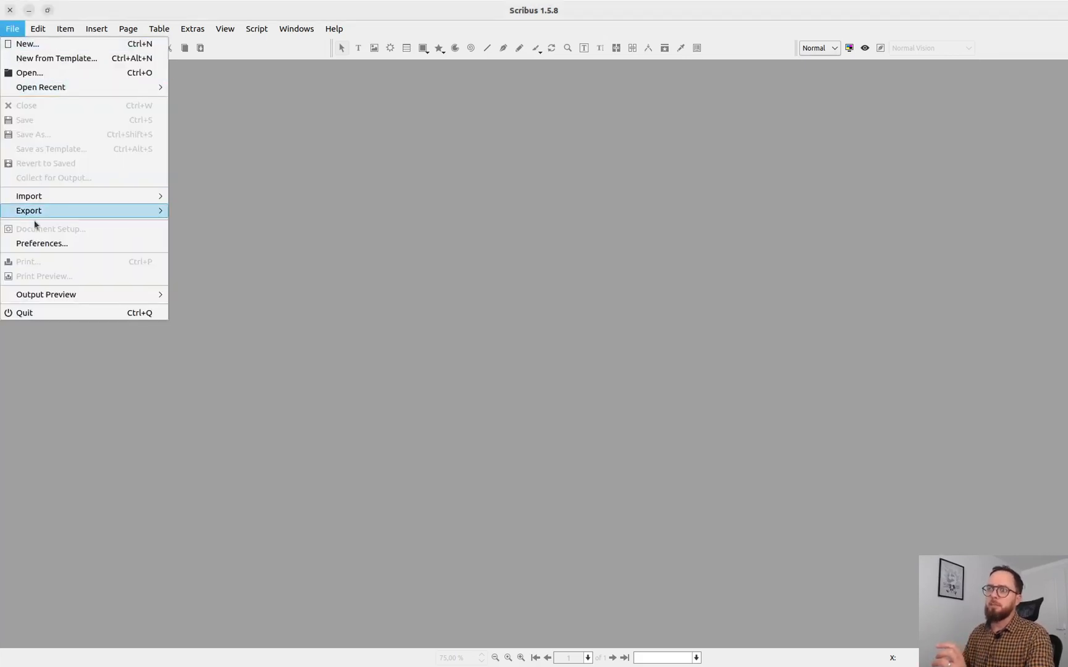
pyautogui.click(292, 91)
pyautogui.click(13, 32)
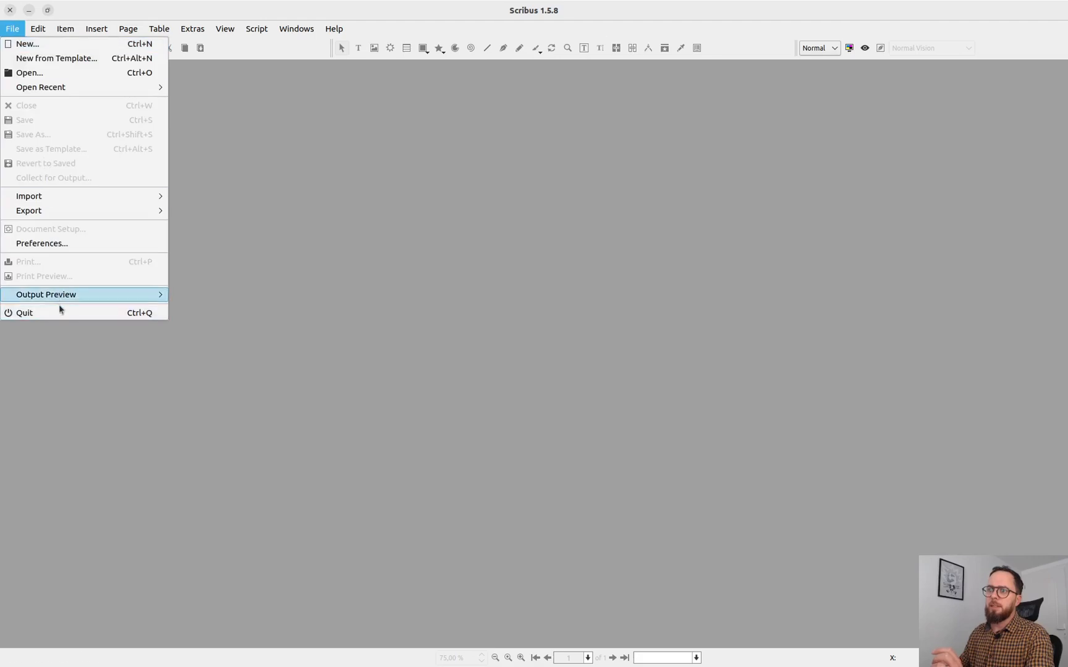
pyautogui.click(64, 245)
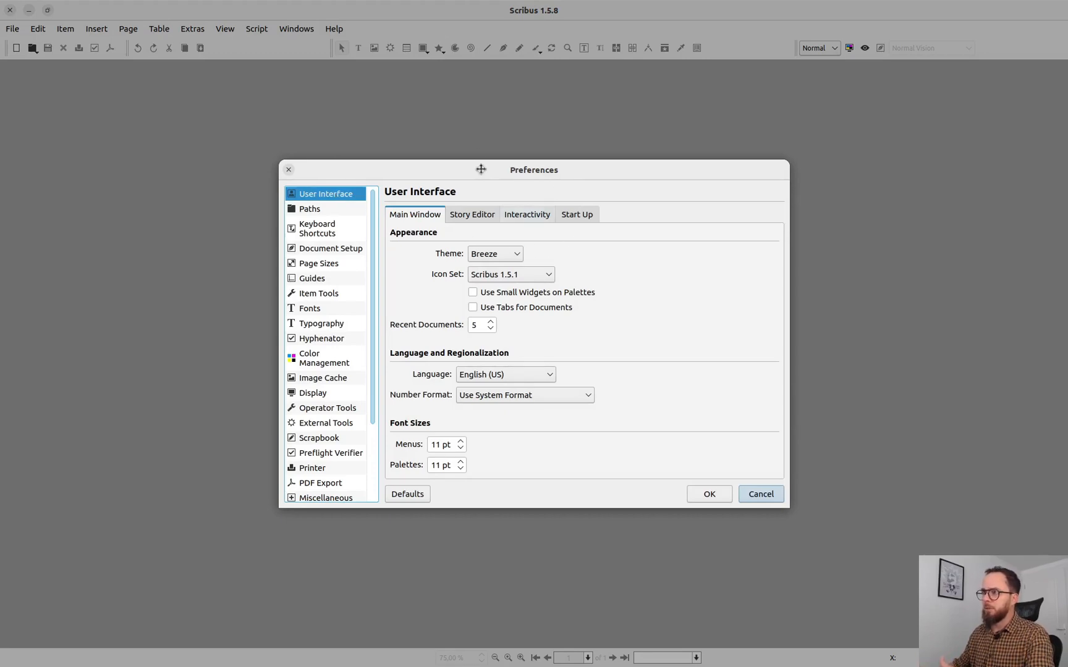
pyautogui.moveTo(481, 169)
pyautogui.mouseDown()
pyautogui.moveTo(465, 122)
pyautogui.moveTo(463, 169)
pyautogui.mouseUp()
pyautogui.doubleClick(534, 8)
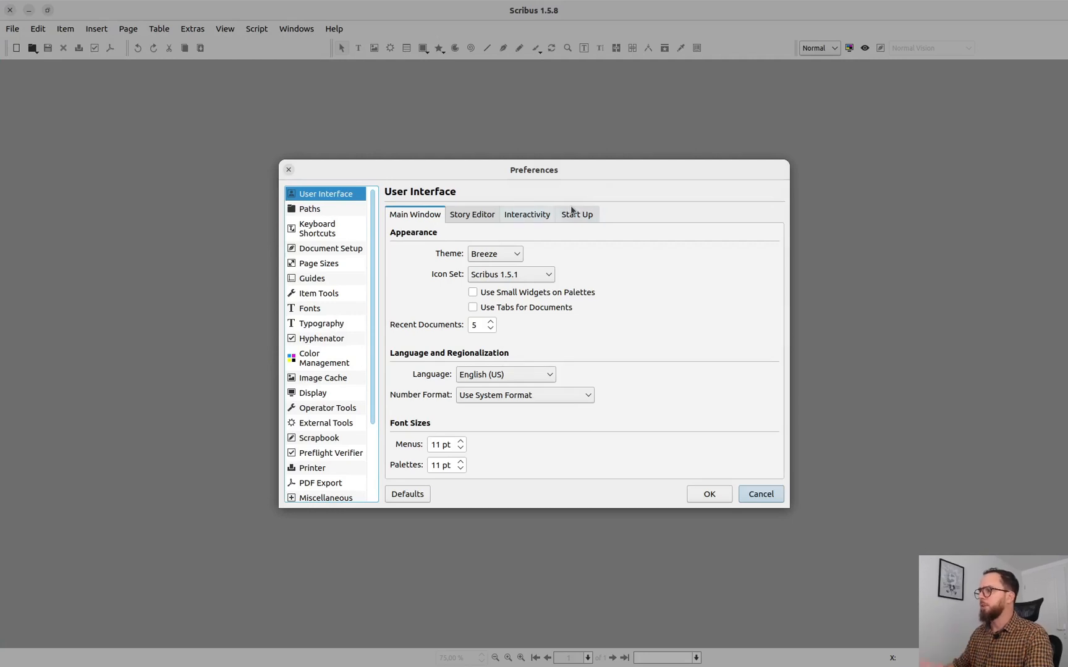
pyautogui.click(519, 369)
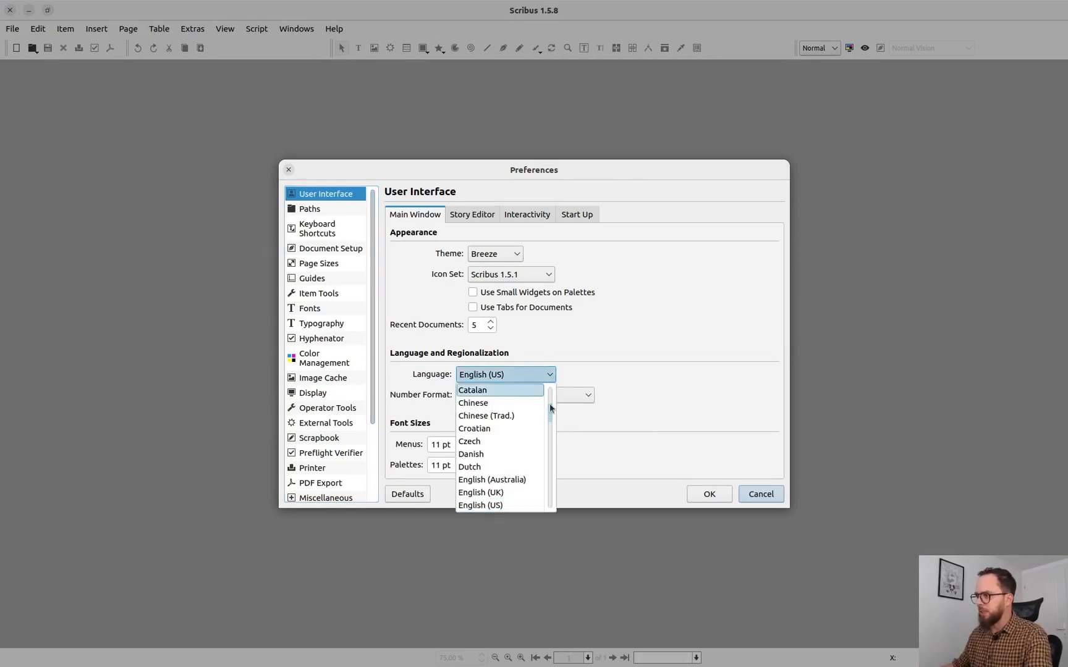
pyautogui.click(652, 343)
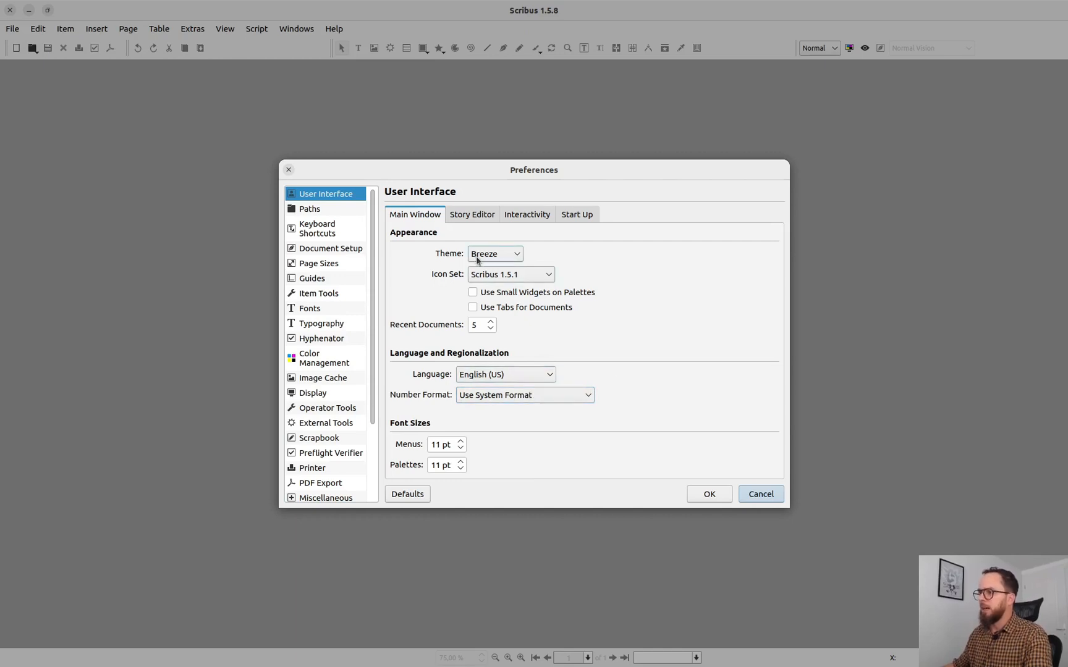
# Step: Try the Windows interface theme, and set the theme back to Breeze
pyautogui.click(502, 255)
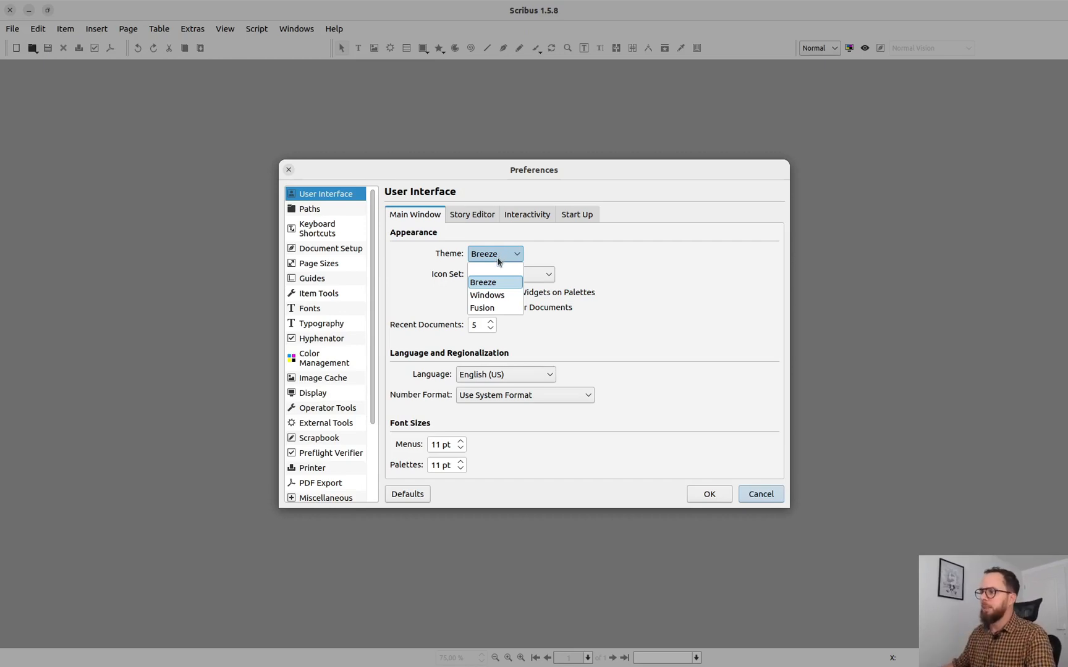
pyautogui.click(522, 260)
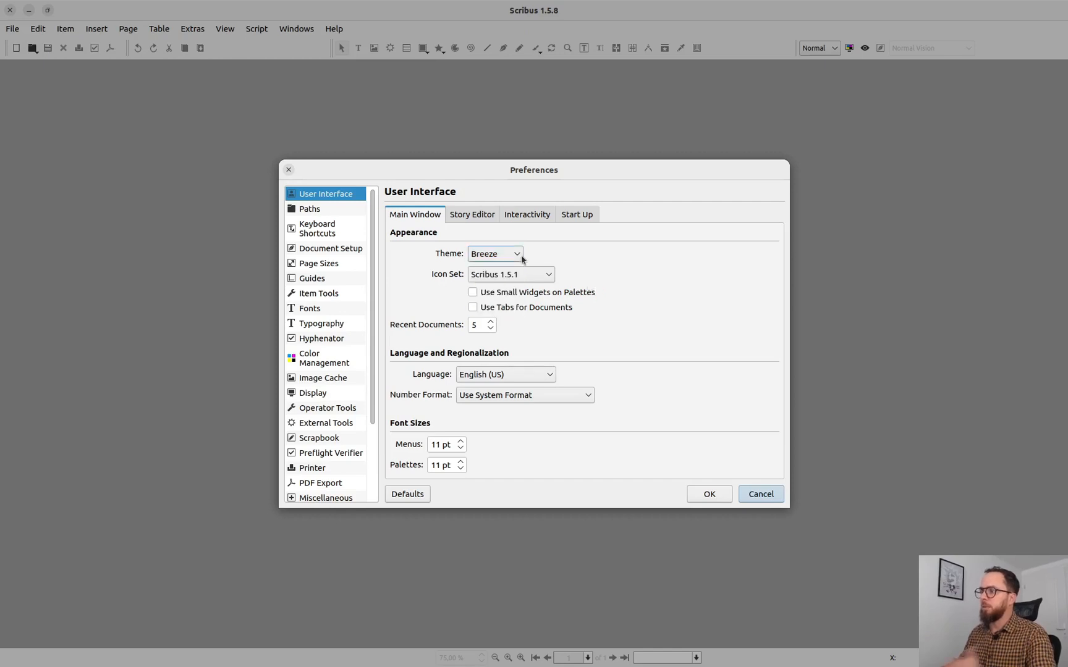
pyautogui.click(522, 259)
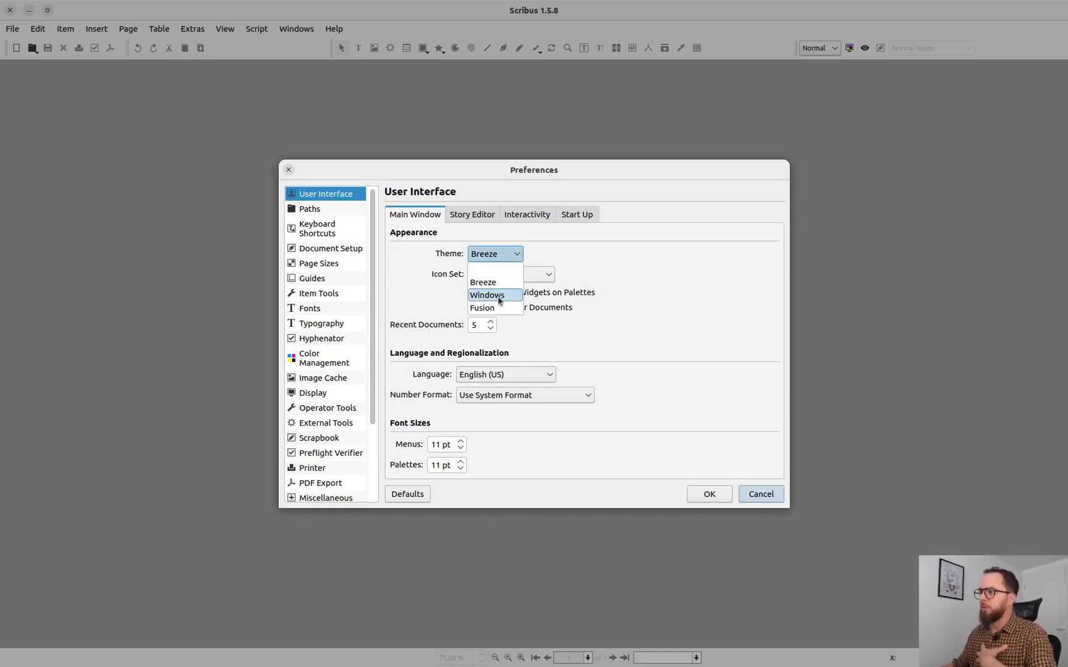
pyautogui.click(500, 301)
pyautogui.click(493, 254)
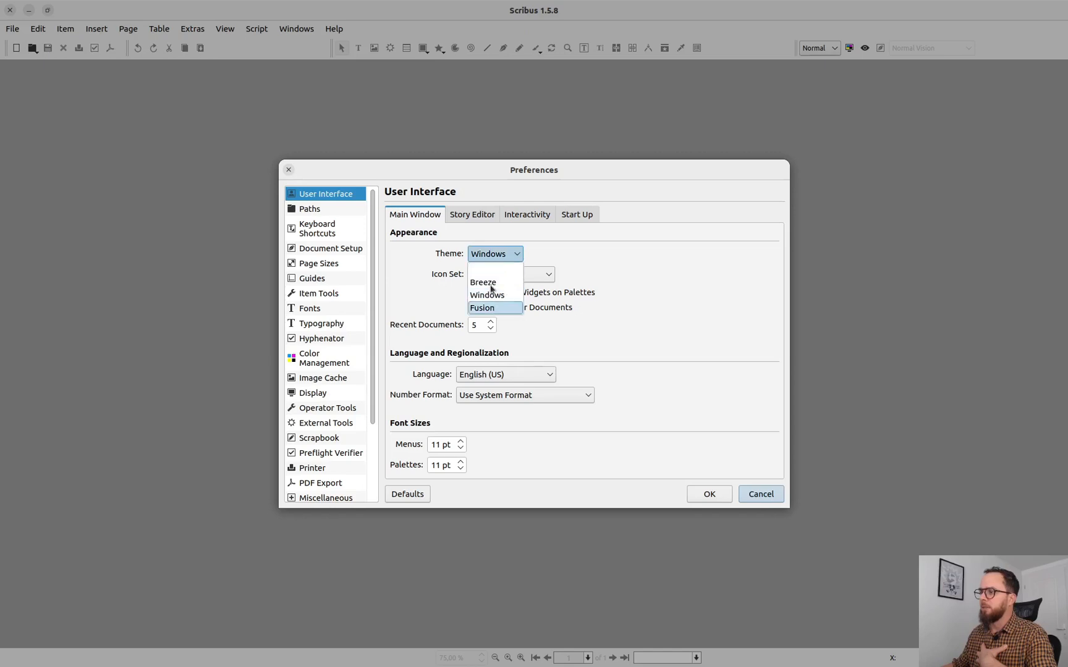
pyautogui.click(496, 283)
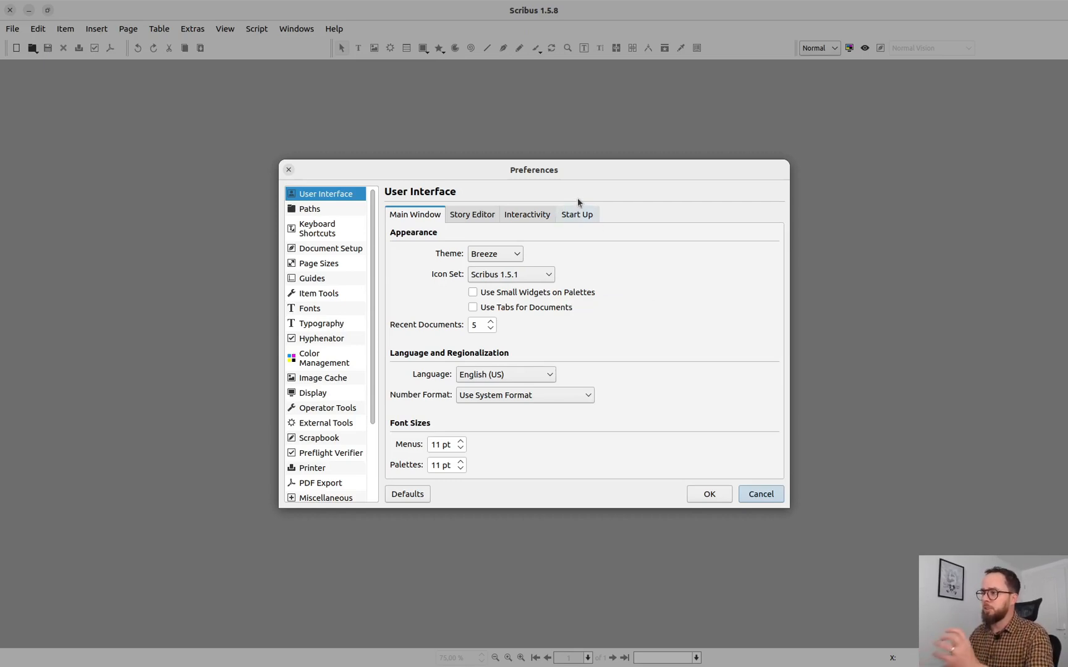
# Step: Review the Story Editor and Start Up options, the default paths and the keyboard shortcut list in the Preferences
pyautogui.click(473, 218)
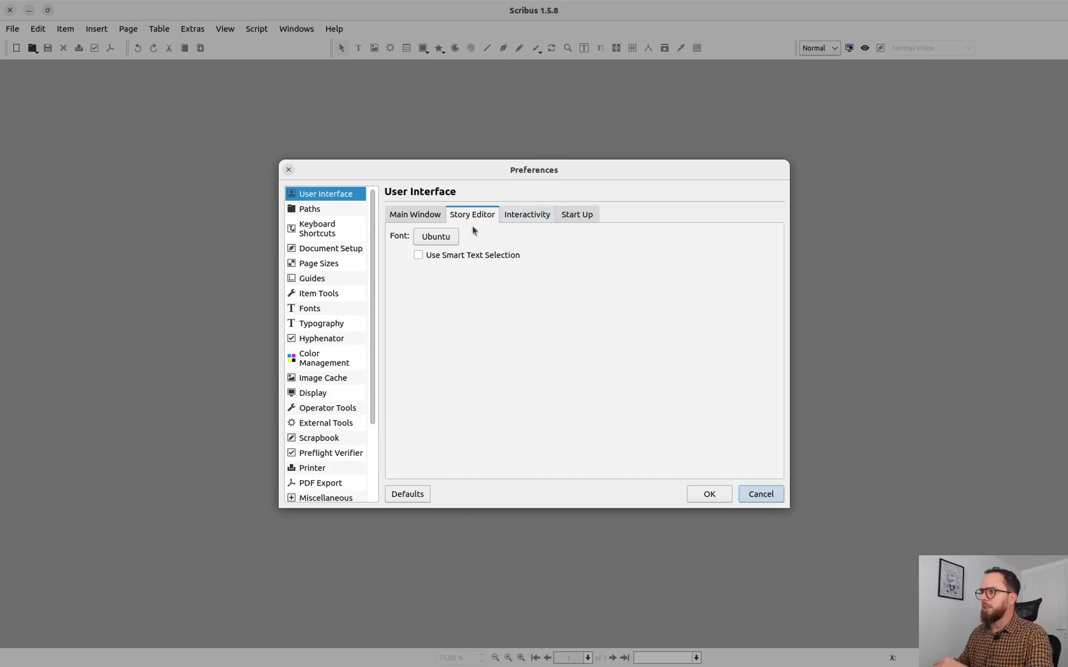
pyautogui.scroll(-2, 494, 218)
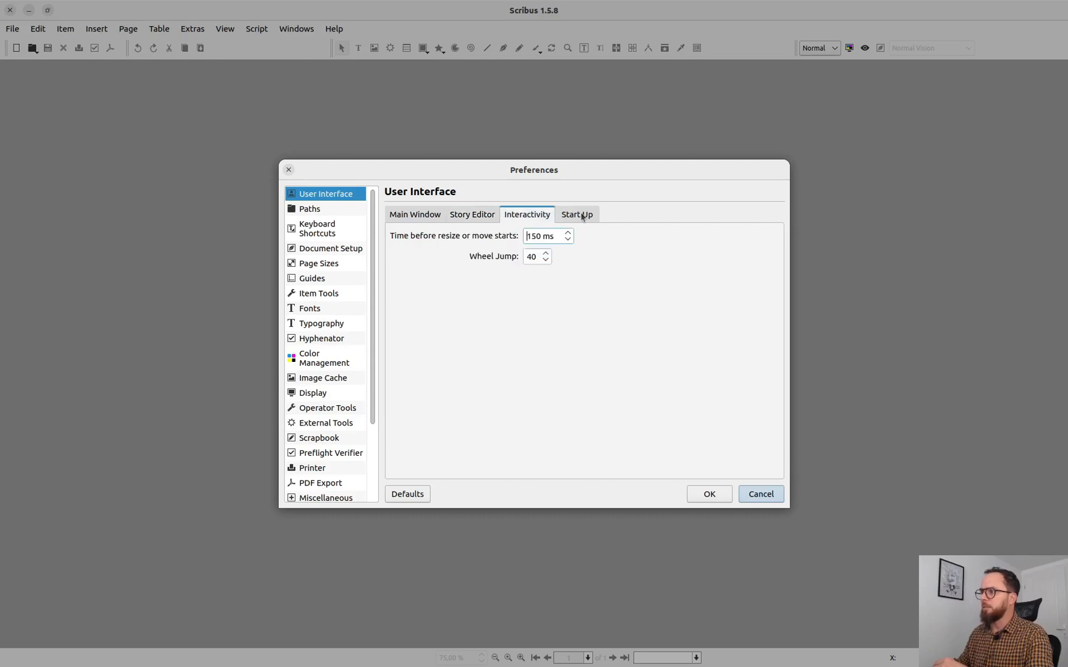
pyautogui.click(413, 218)
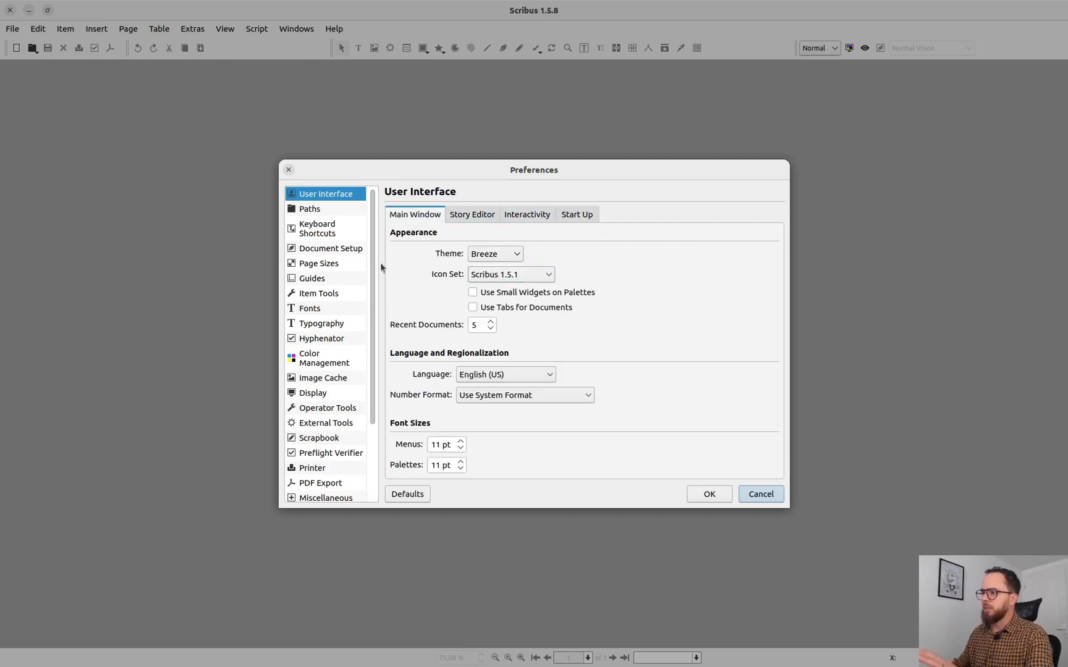
pyautogui.click(335, 211)
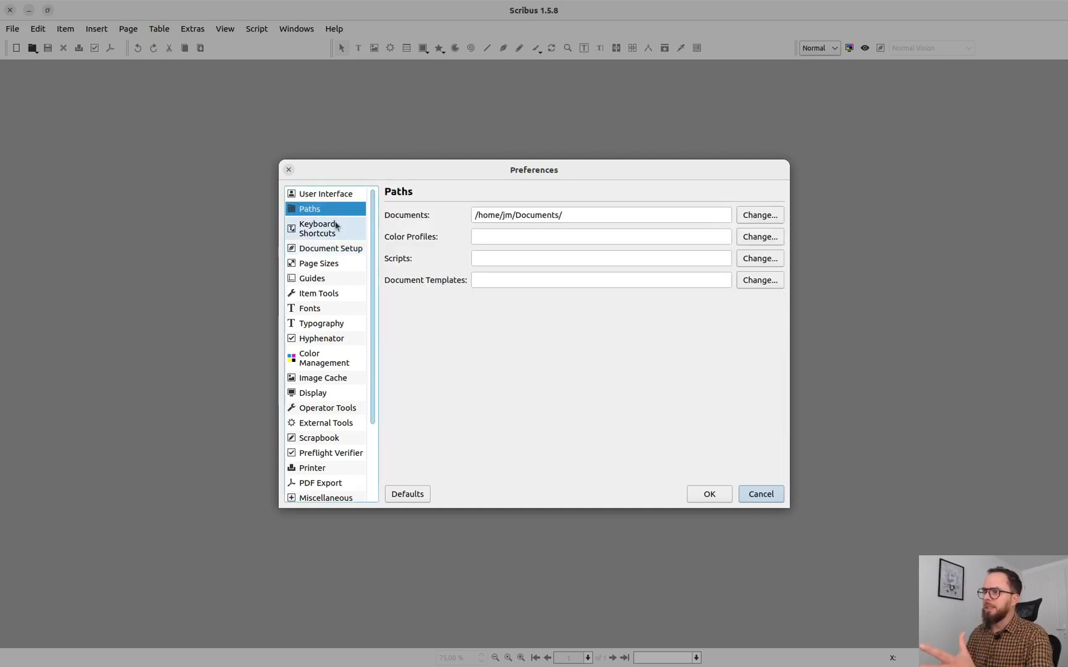
pyautogui.click(336, 226)
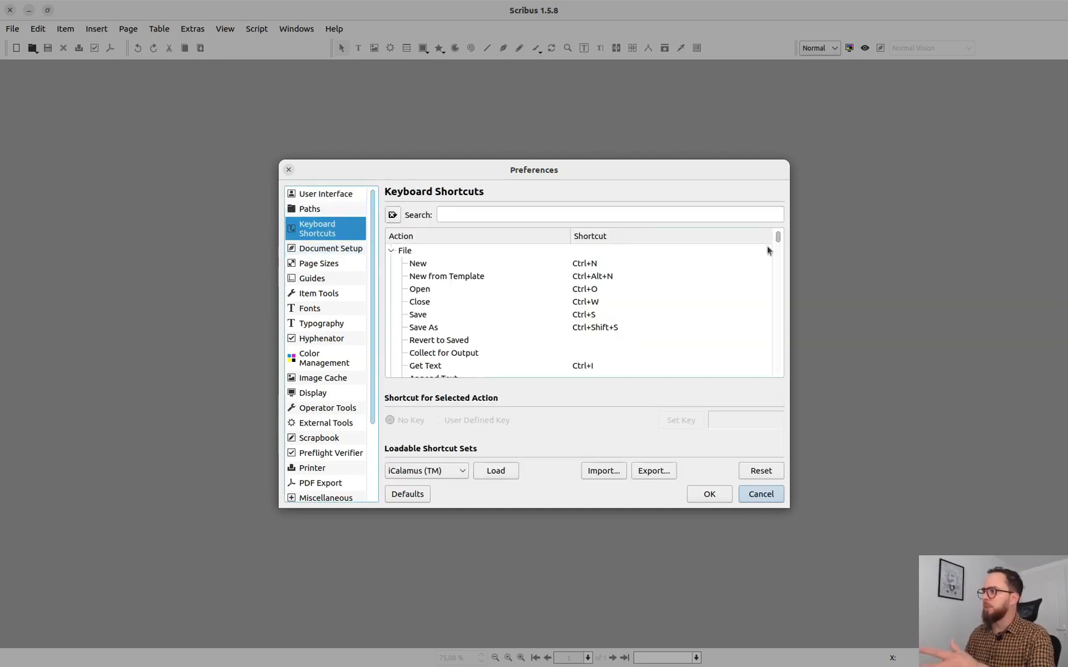
pyautogui.moveTo(777, 238); pyautogui.dragTo(780, 213)
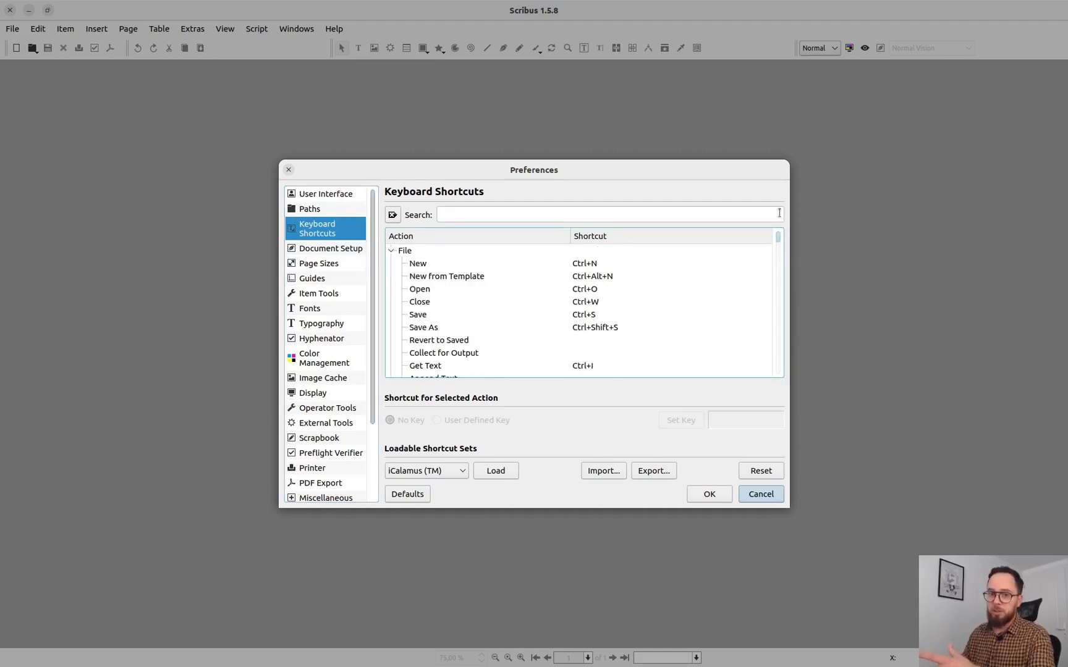
# Step: Compare the Document Setup defaults with the settings offered for a new document, without creating one
pyautogui.click(345, 250)
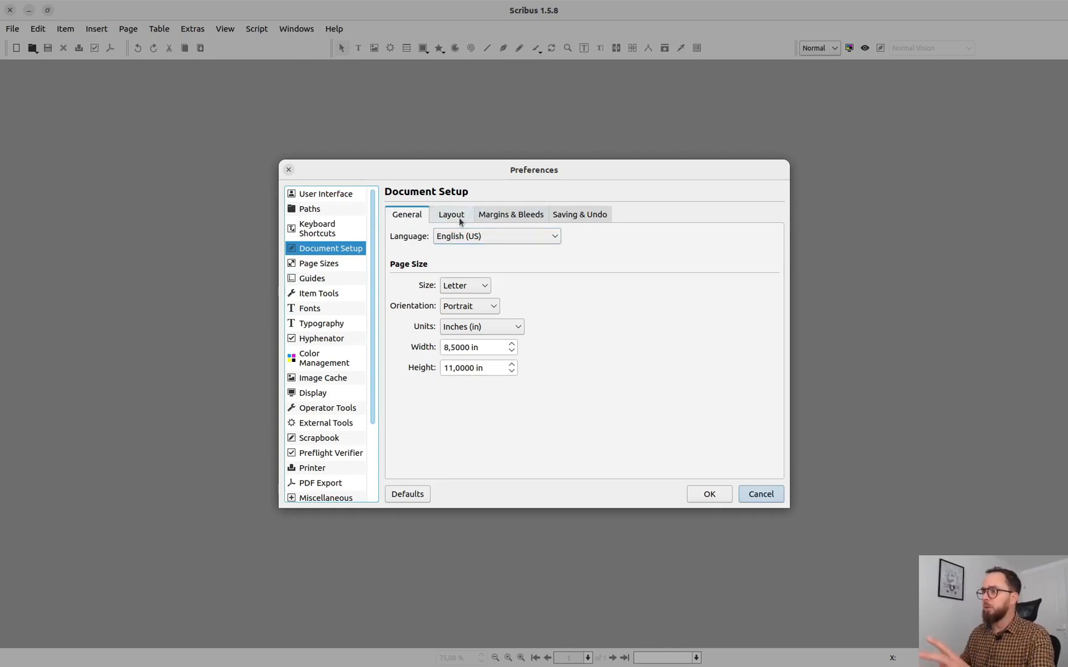
pyautogui.click(289, 170)
pyautogui.click(16, 49)
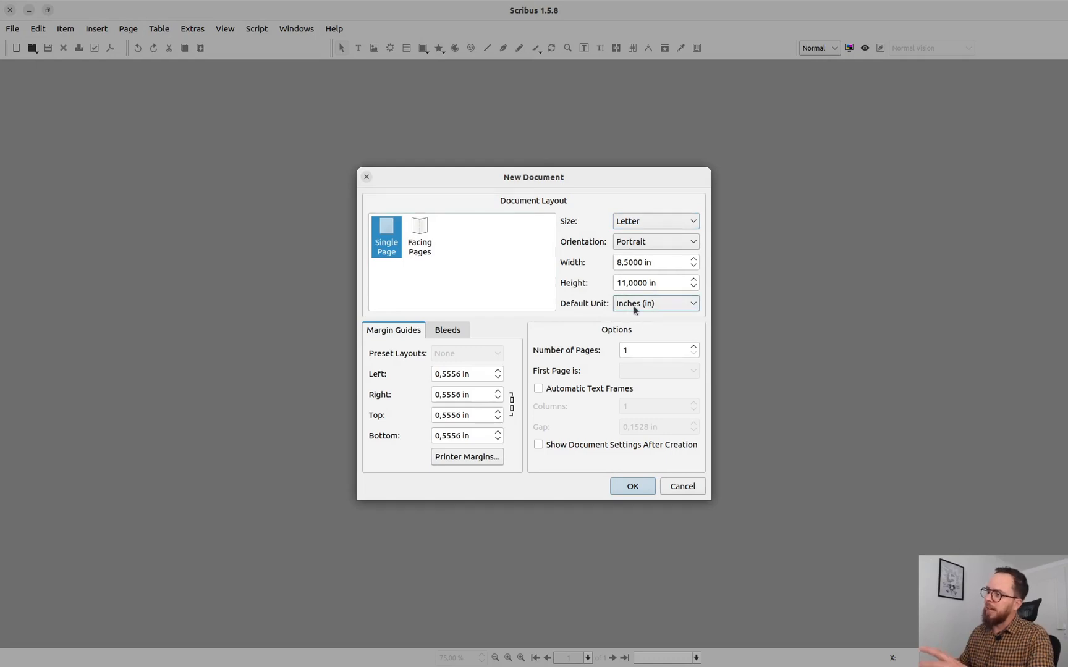
pyautogui.click(682, 486)
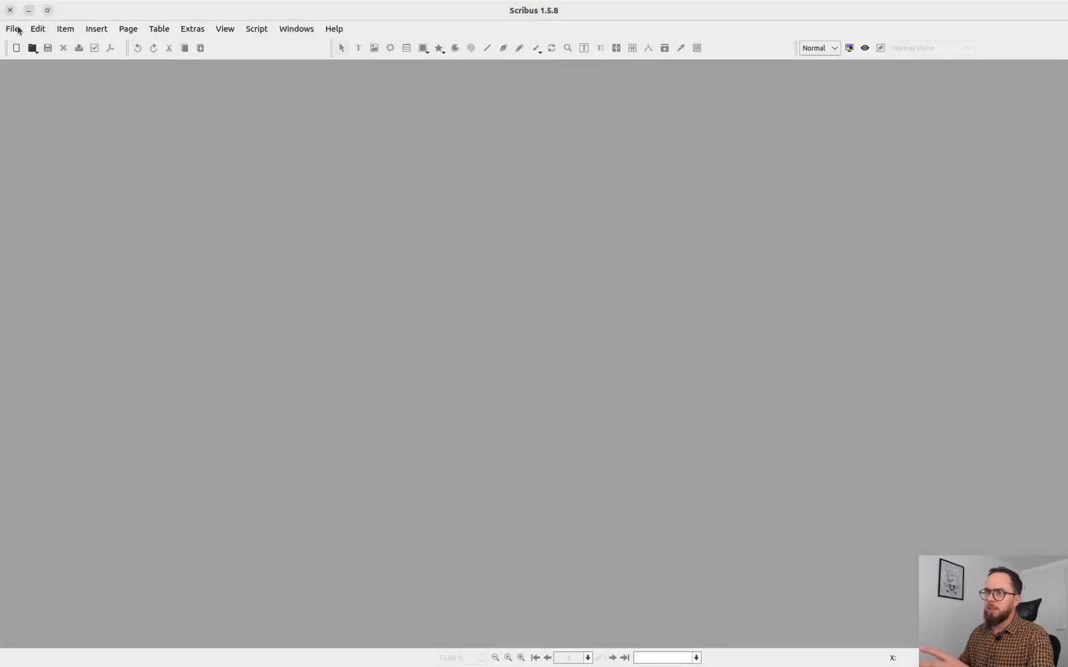
# Step: In the Document Setup preferences, set the default units to Millimeters (mm) and the page size to A4, keeping Portrait orientation
pyautogui.click(15, 29)
pyautogui.click(65, 244)
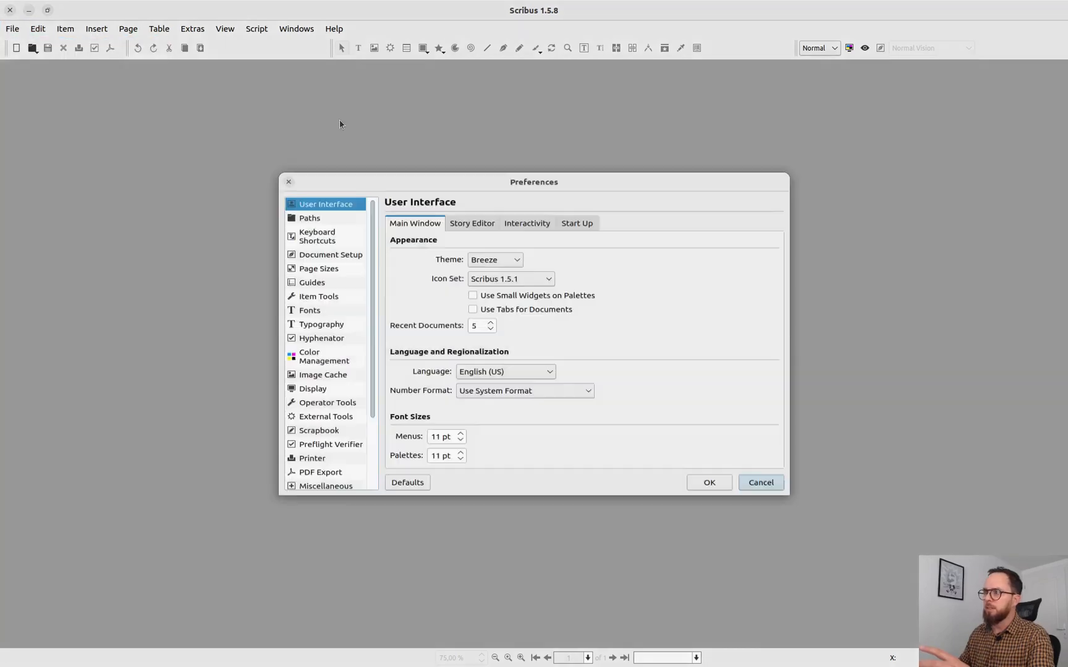
pyautogui.click(325, 248)
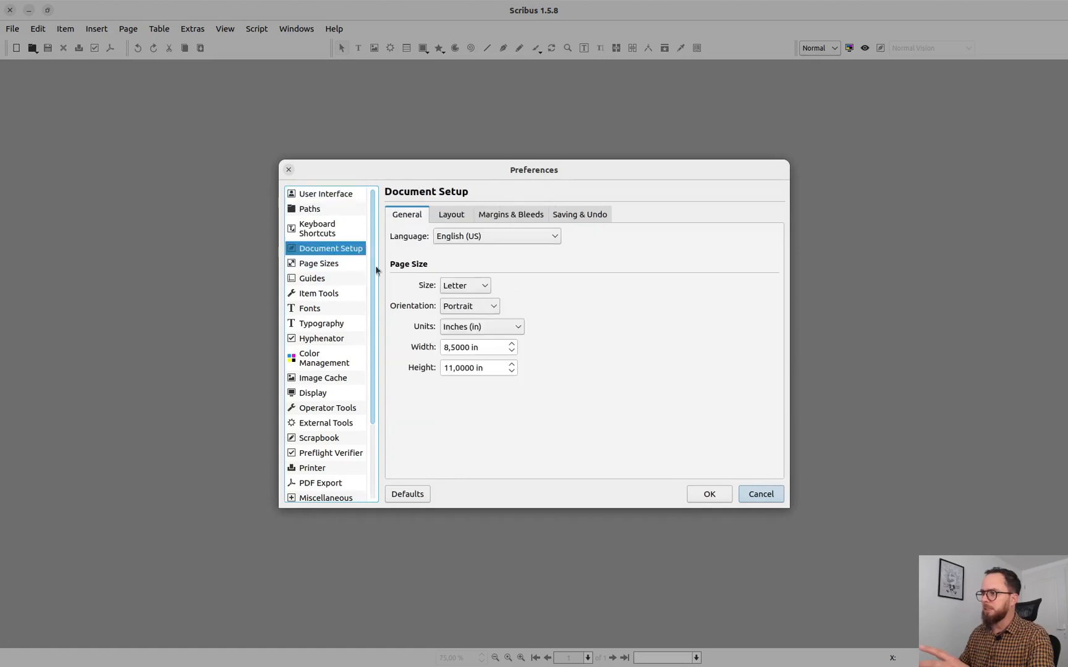
pyautogui.click(511, 326)
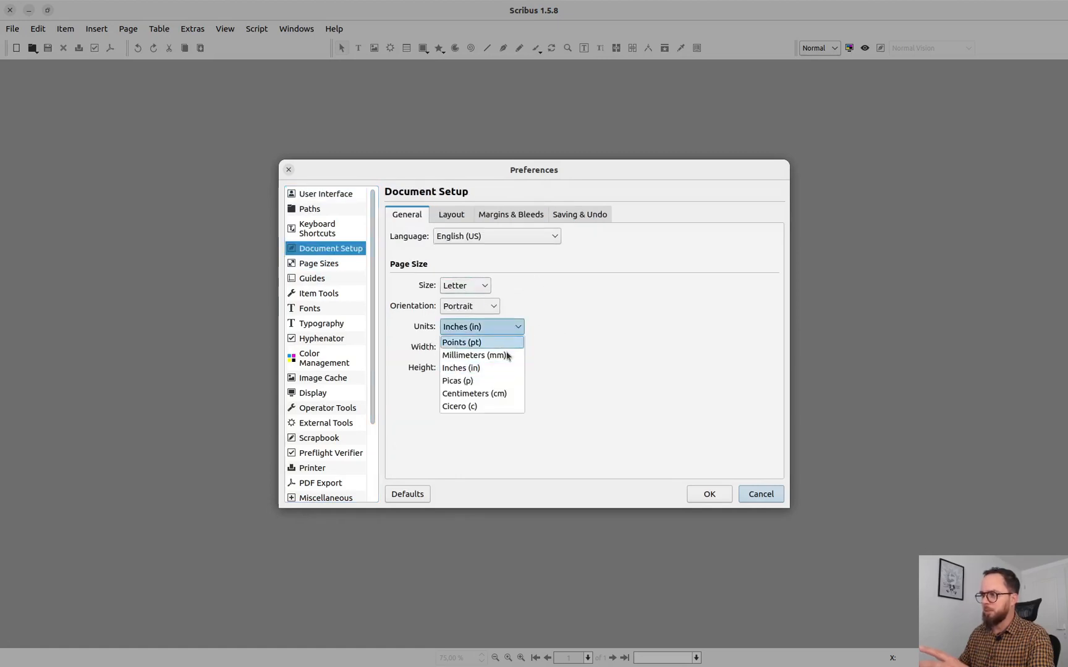
pyautogui.click(505, 354)
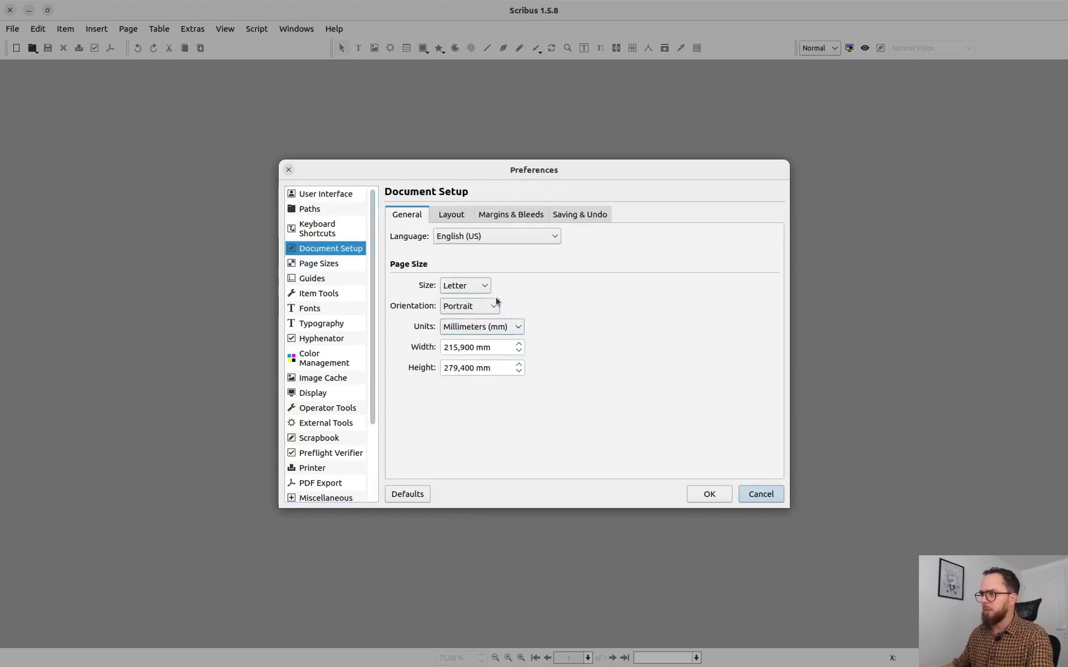
pyautogui.click(480, 288)
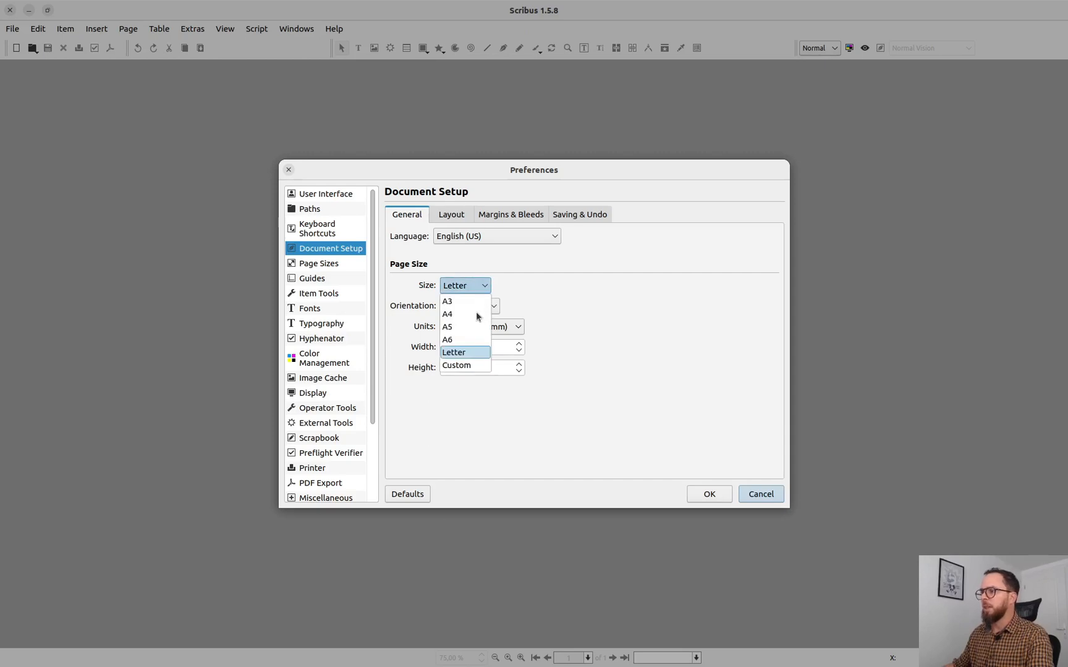
pyautogui.click(477, 315)
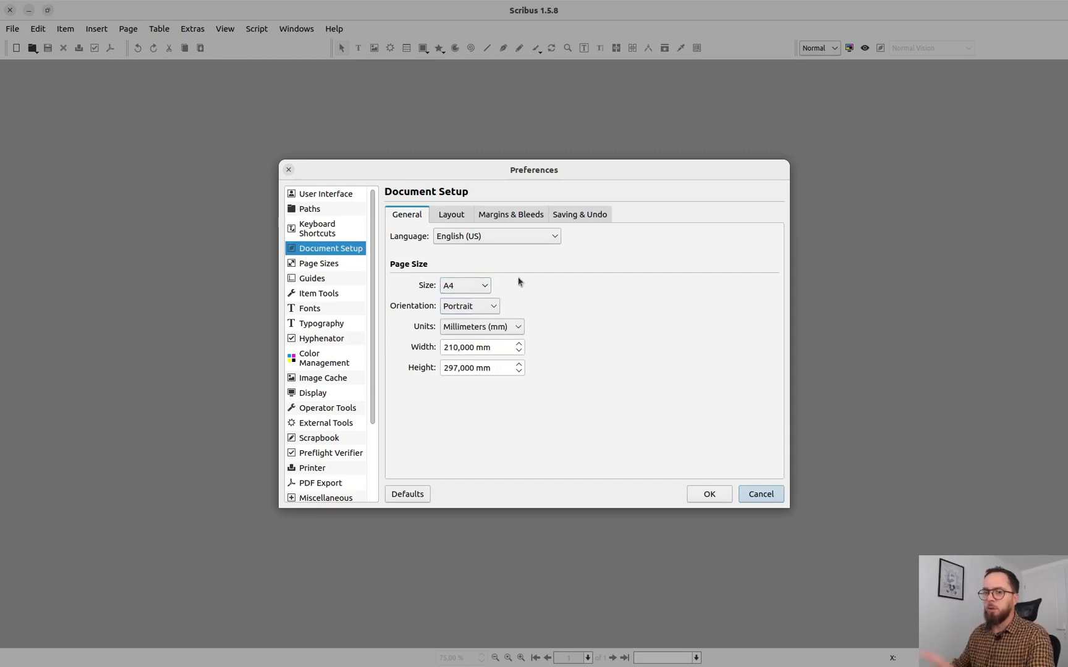
pyautogui.click(482, 309)
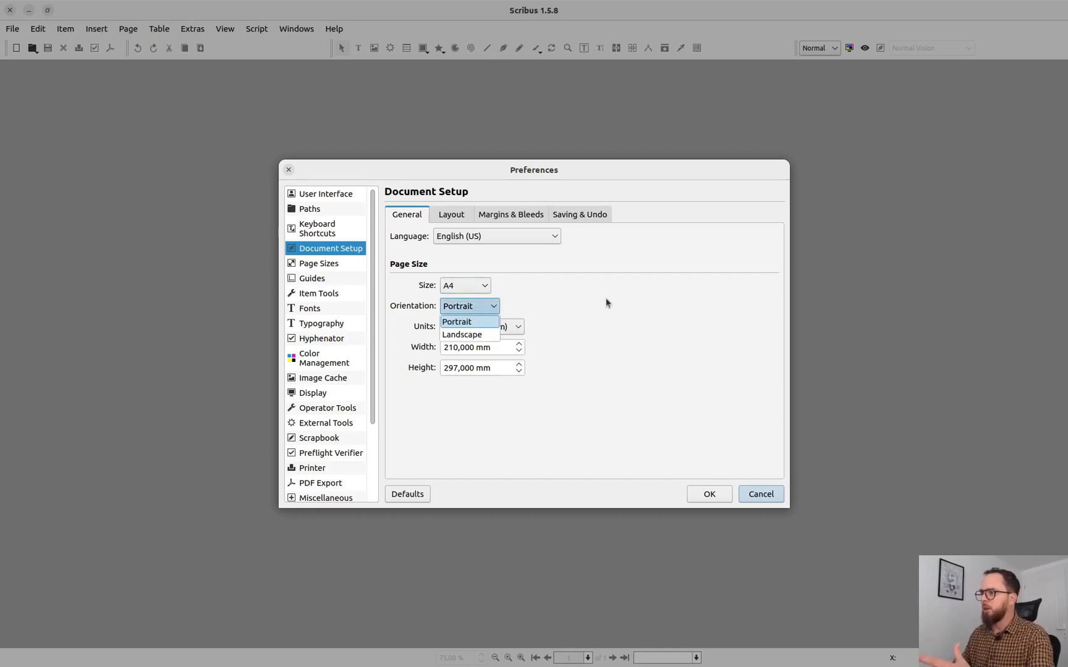
pyautogui.click(524, 344)
# Step: Set the default left bleed to 4 mm and link the bleed values so all four sides match
pyautogui.click(462, 216)
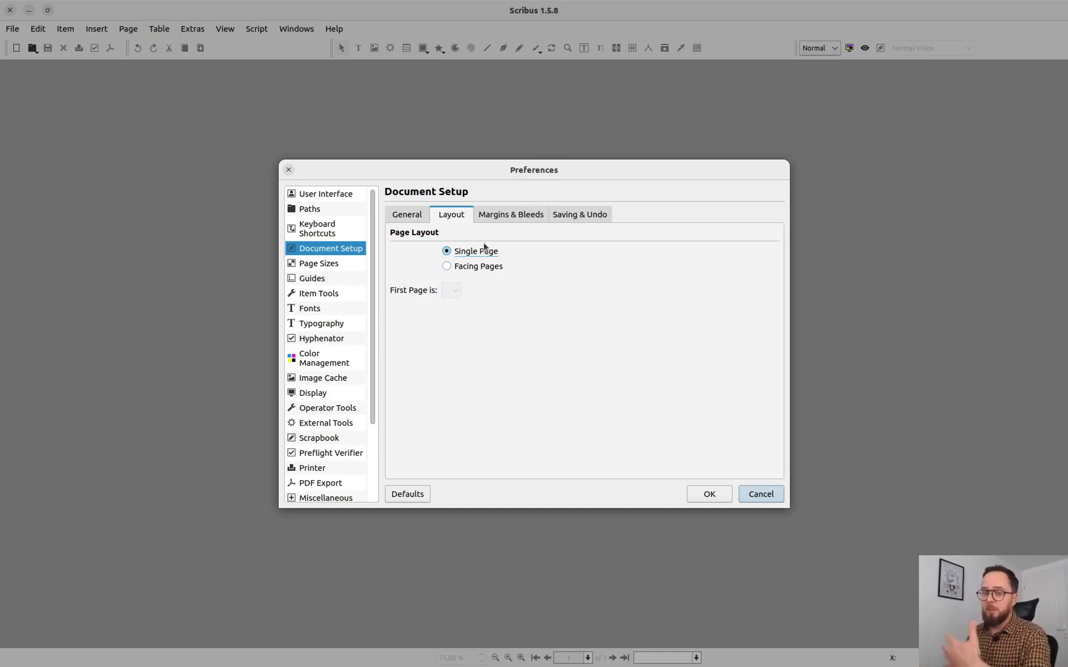
pyautogui.click(502, 216)
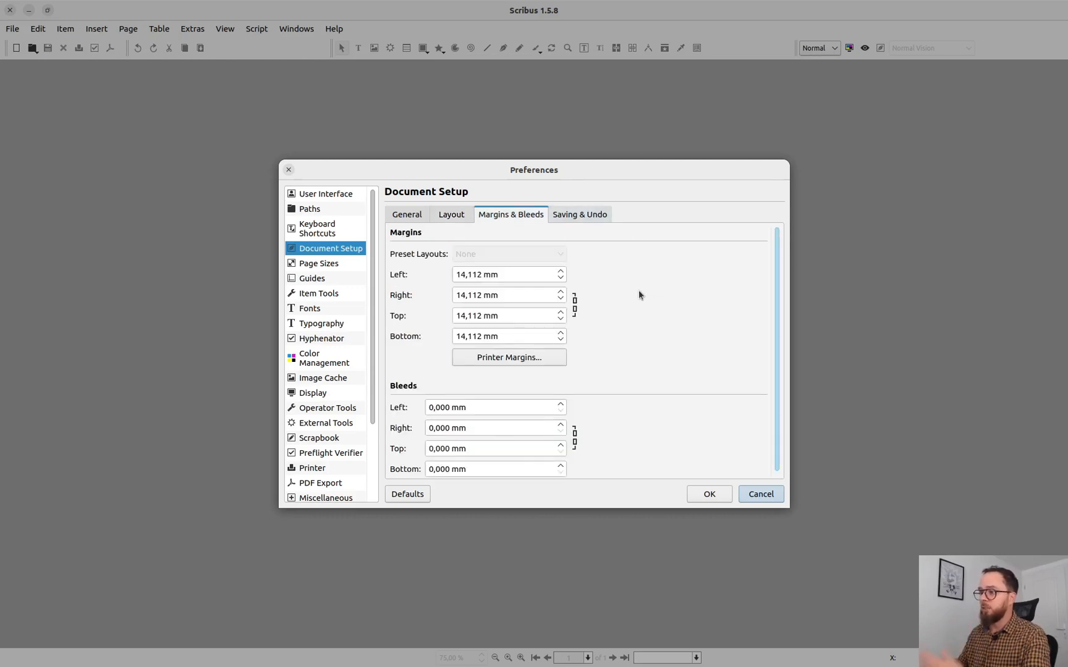
pyautogui.click(476, 408)
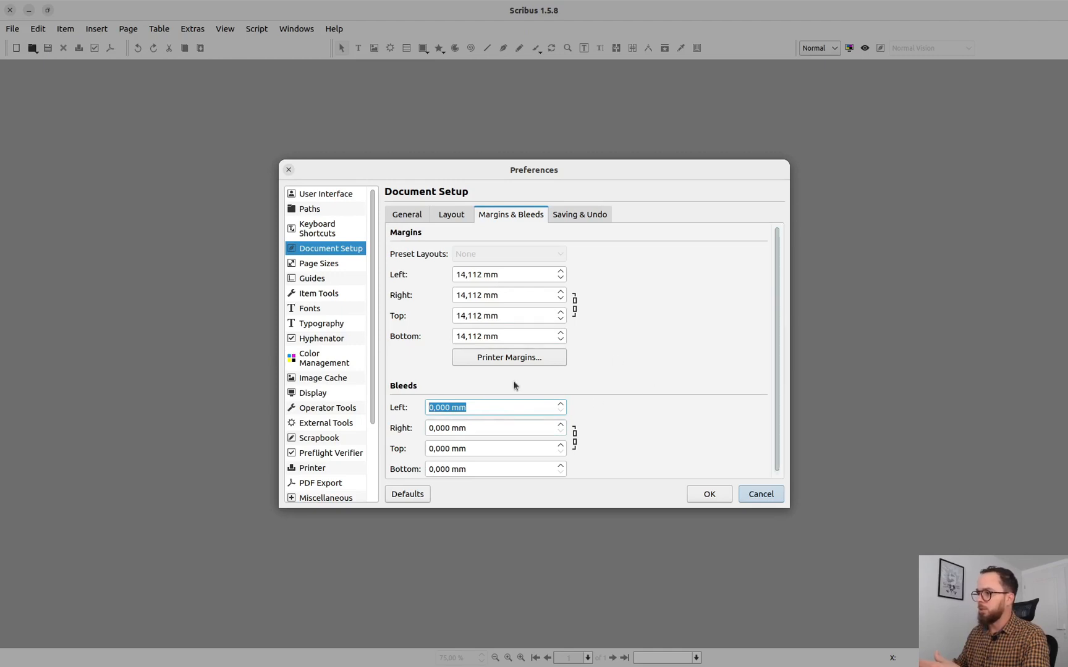
pyautogui.click(493, 408)
pyautogui.tripleClick(493, 407)
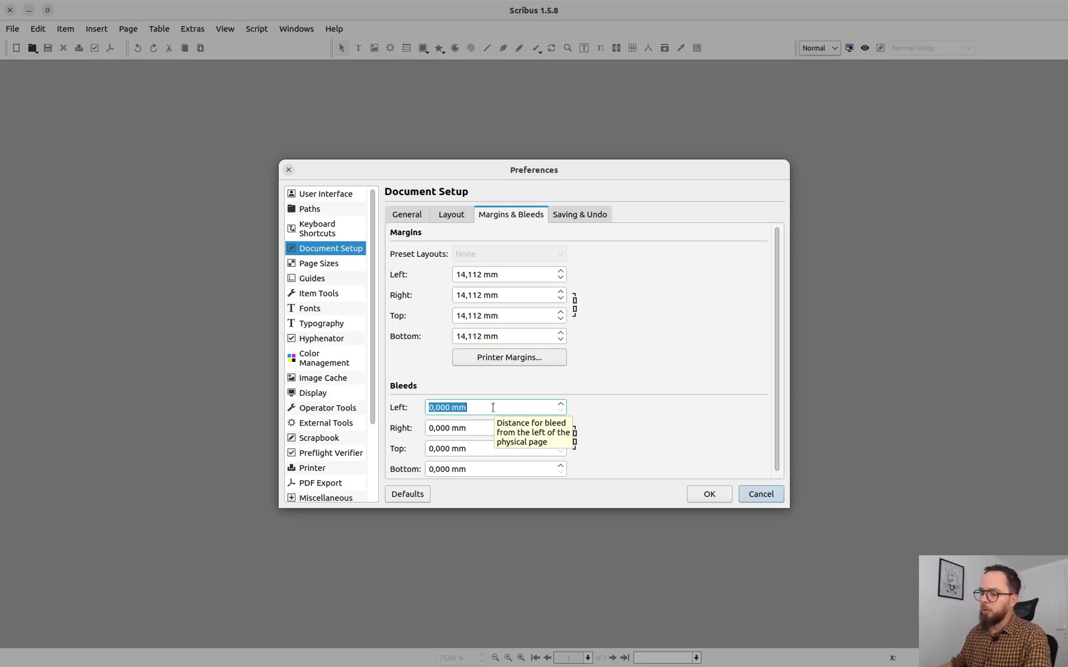
pyautogui.write('4')
pyautogui.press('Tab')
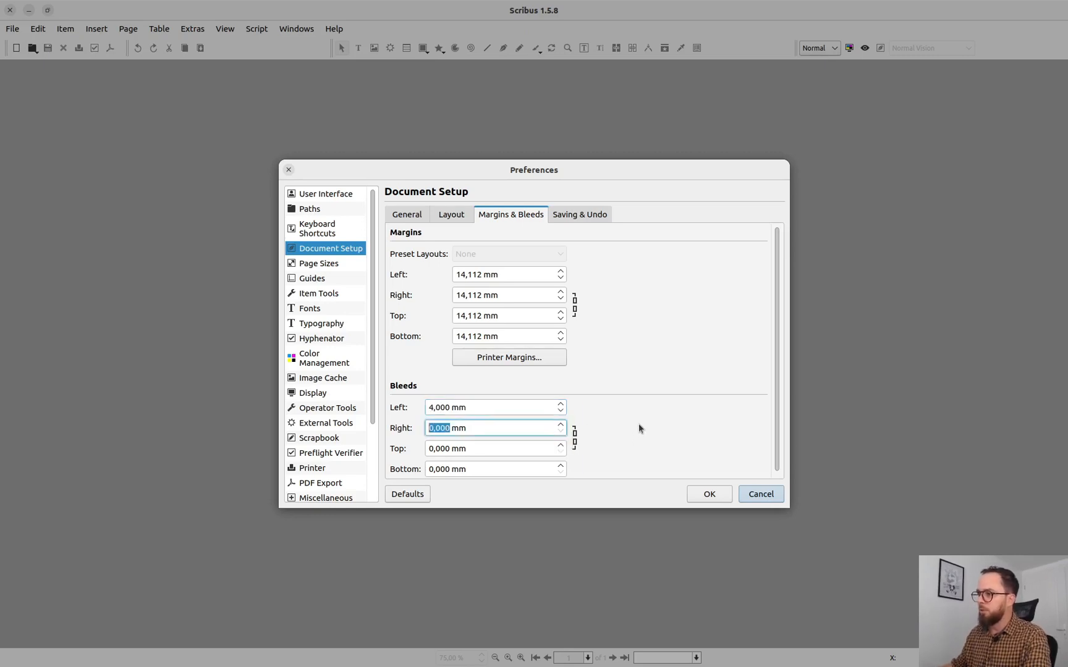
pyautogui.click(575, 440)
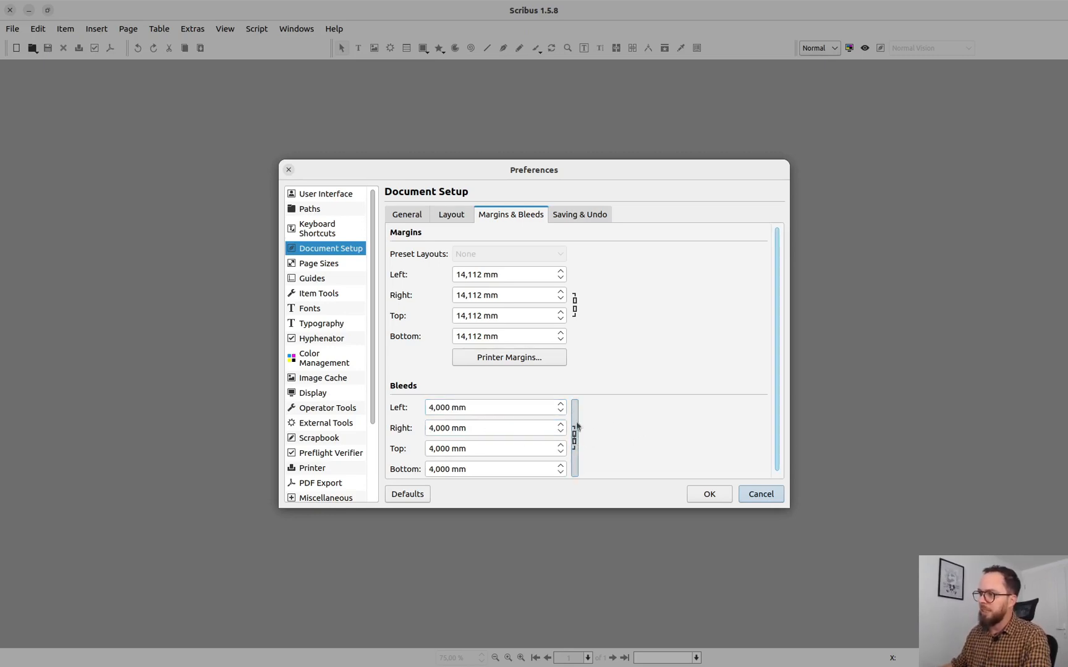
pyautogui.scroll(-1, 414, 423)
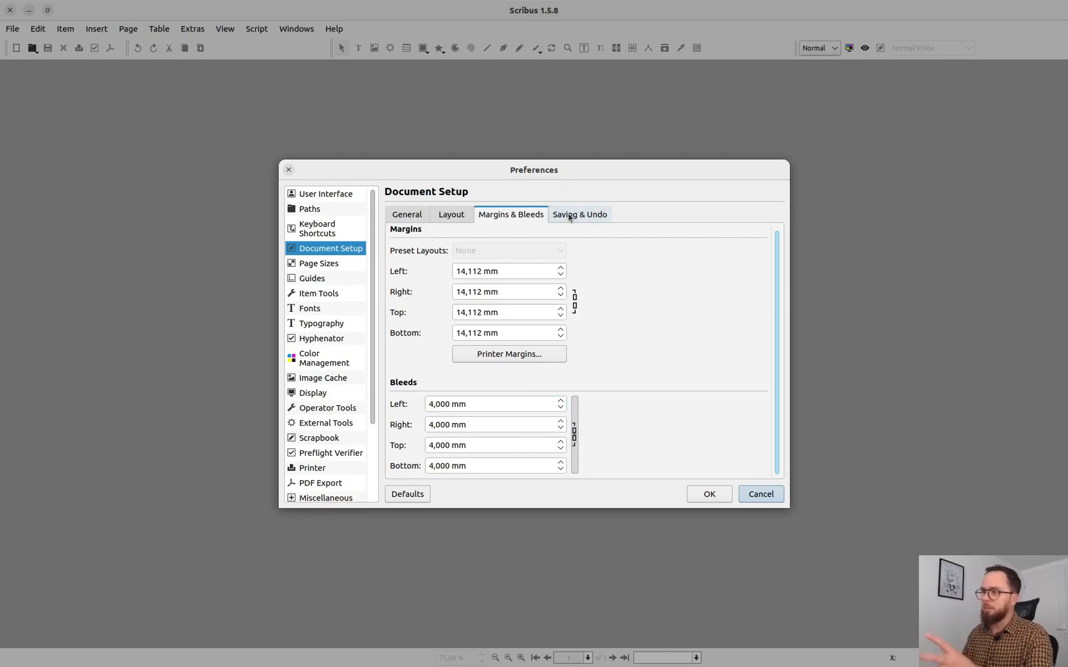
pyautogui.click(575, 429)
# Step: Review the saving and undo options, the default margins and bleeds, and the available and active page sizes in the Preferences
pyautogui.click(586, 217)
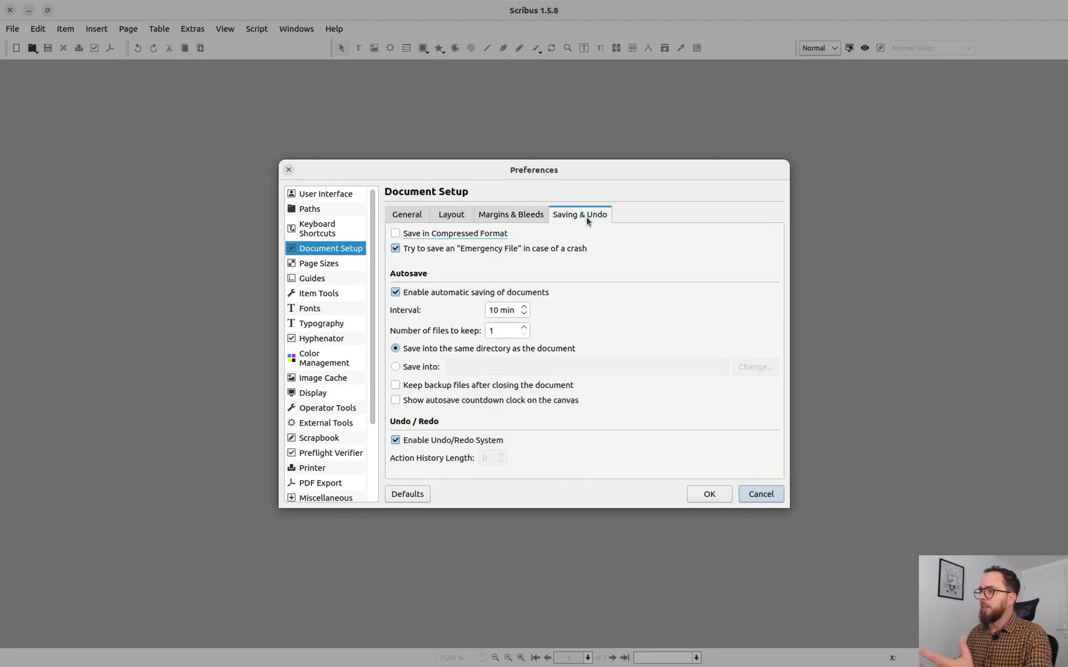
pyautogui.click(531, 214)
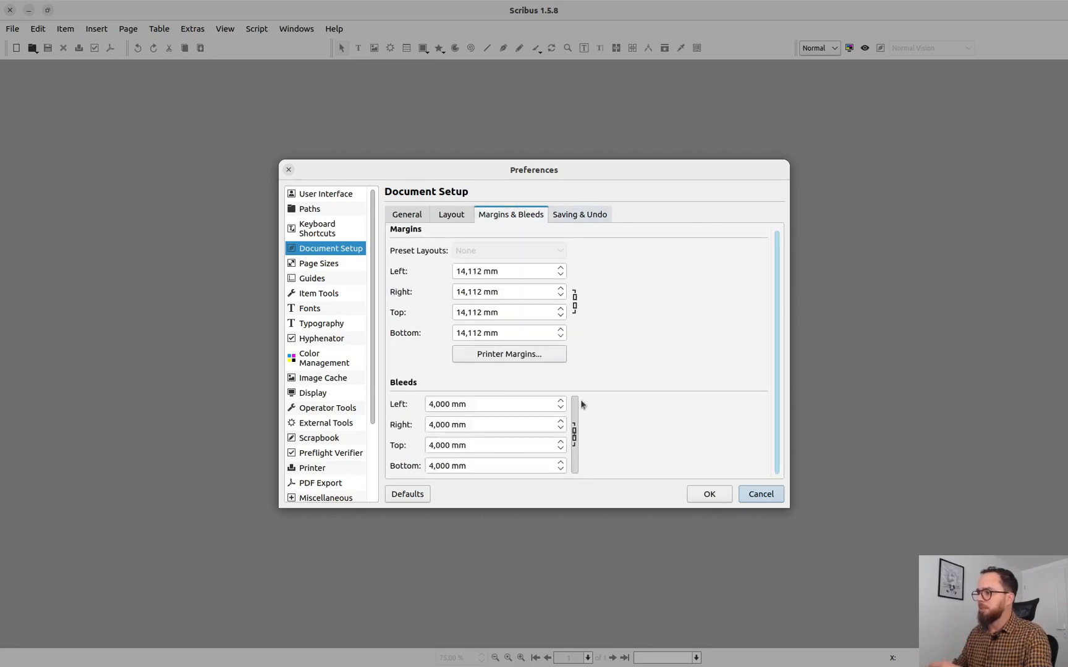
pyautogui.click(318, 264)
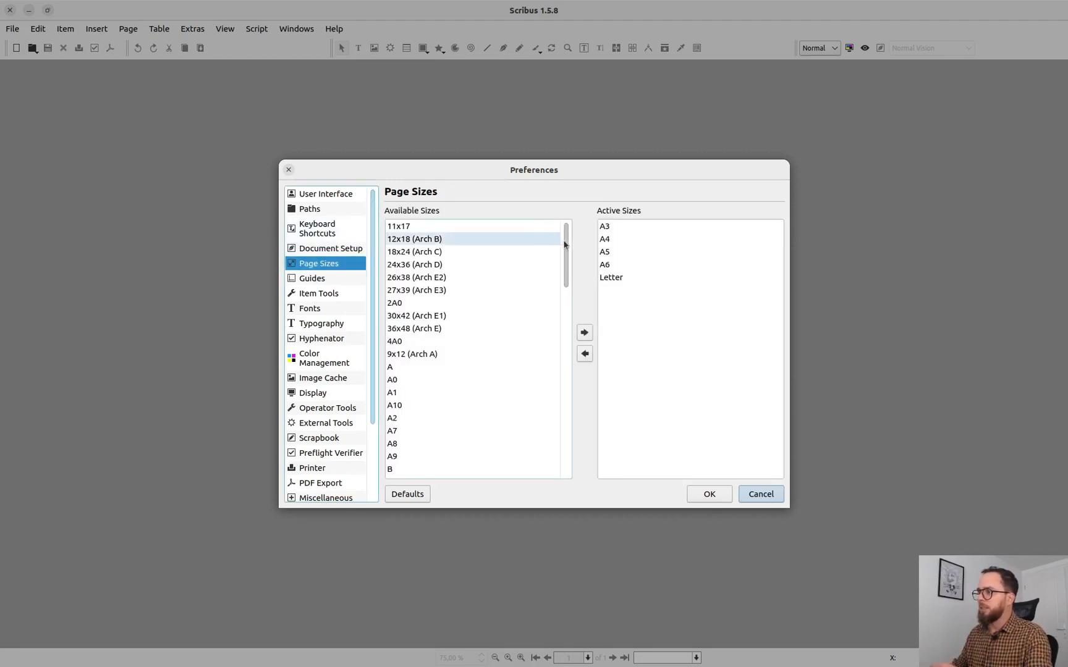
pyautogui.moveTo(565, 247); pyautogui.dragTo(601, 160)
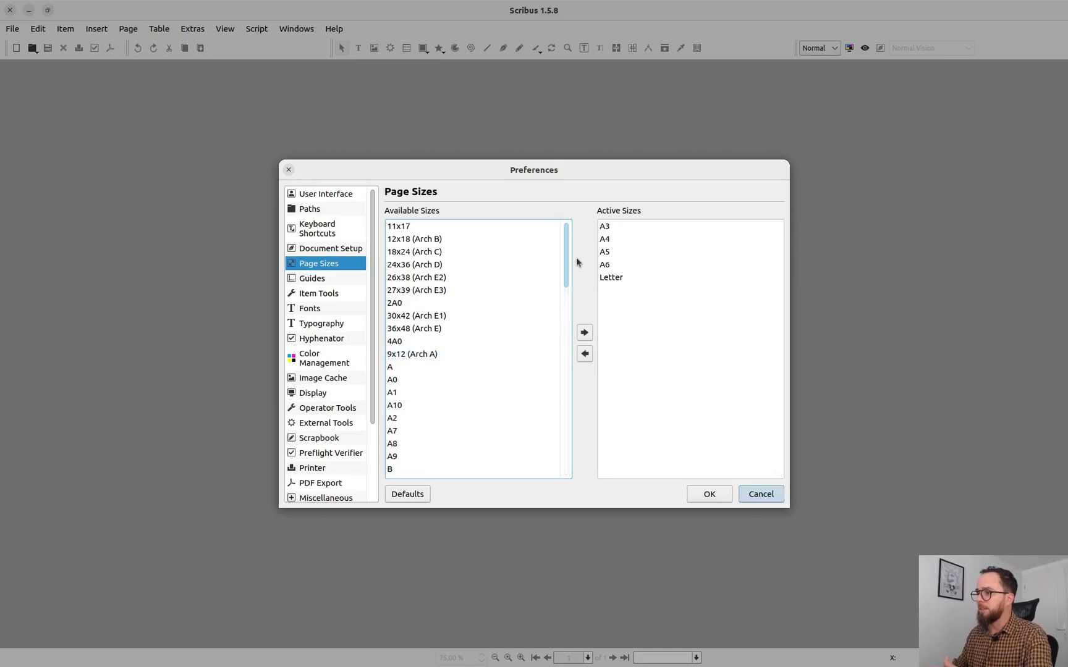
# Step: Review the Guides preferences, covering placement and grid distances, visibility options and guide colors
pyautogui.click(337, 282)
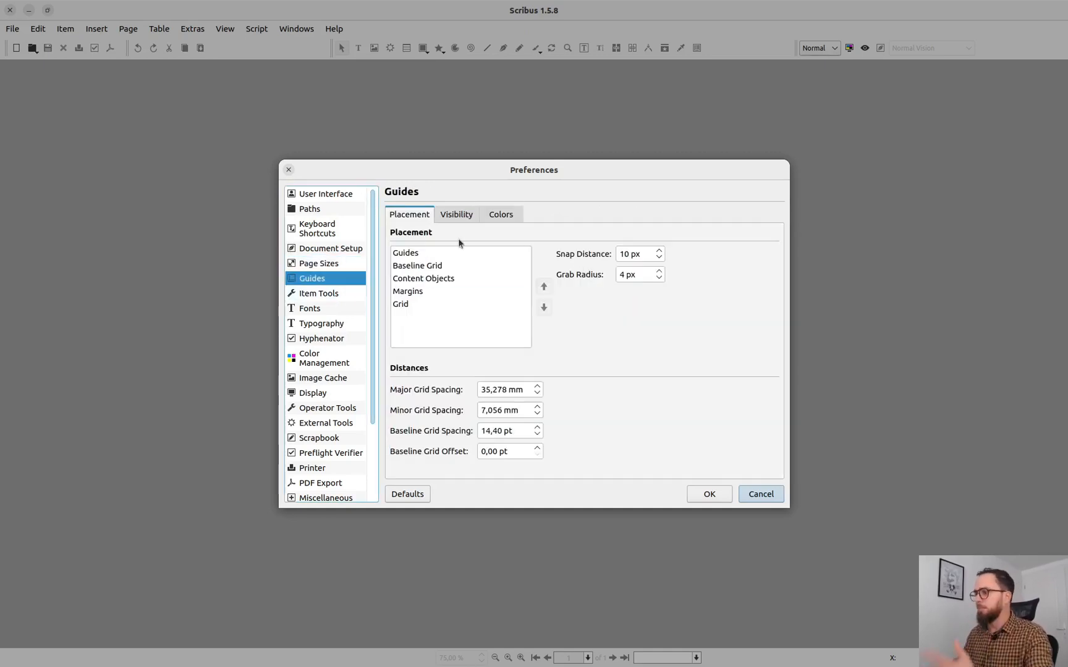
pyautogui.click(456, 217)
pyautogui.click(498, 218)
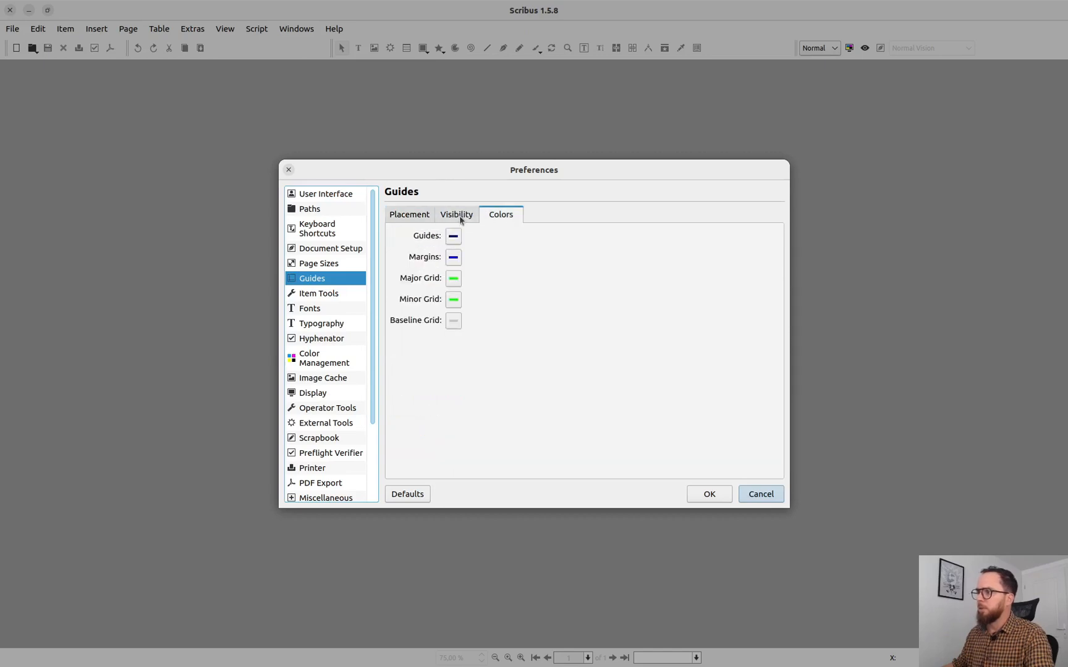
pyautogui.click(461, 217)
pyautogui.click(504, 215)
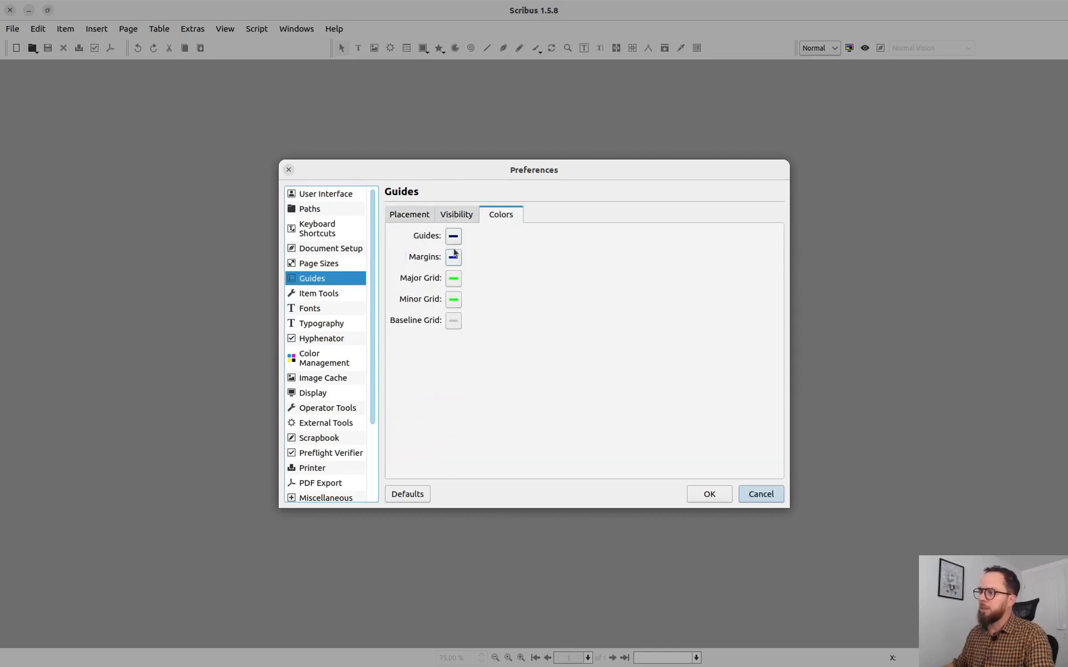
pyautogui.click(458, 217)
pyautogui.click(405, 216)
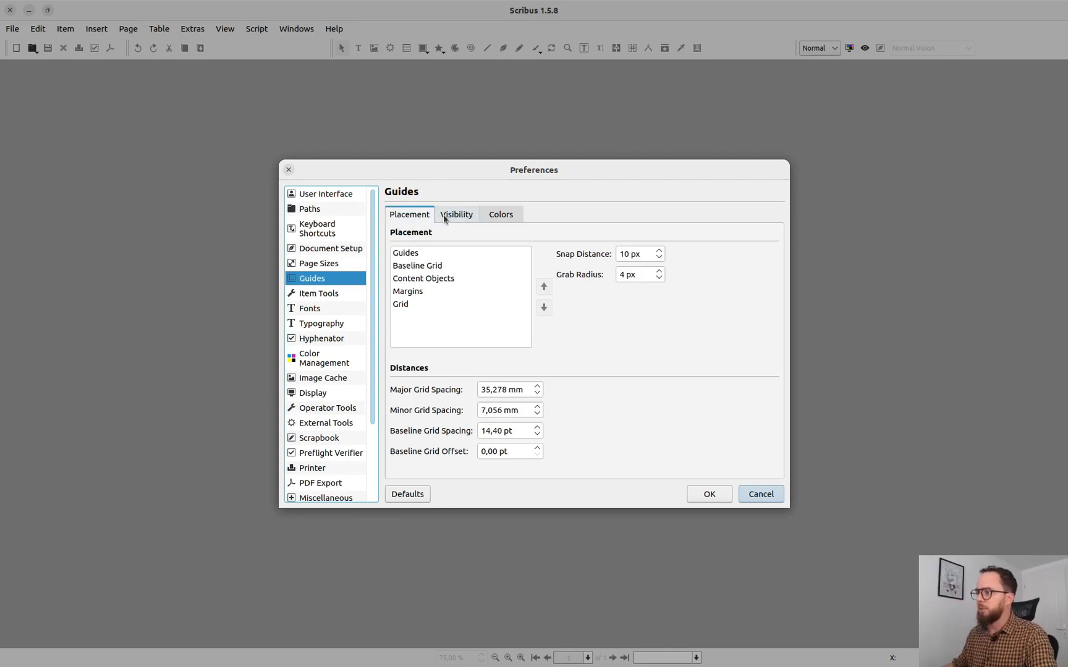
# Step: Examine the default text frame settings in the Item Tools preferences, including the fill and line color choices, without changing them
pyautogui.click(343, 294)
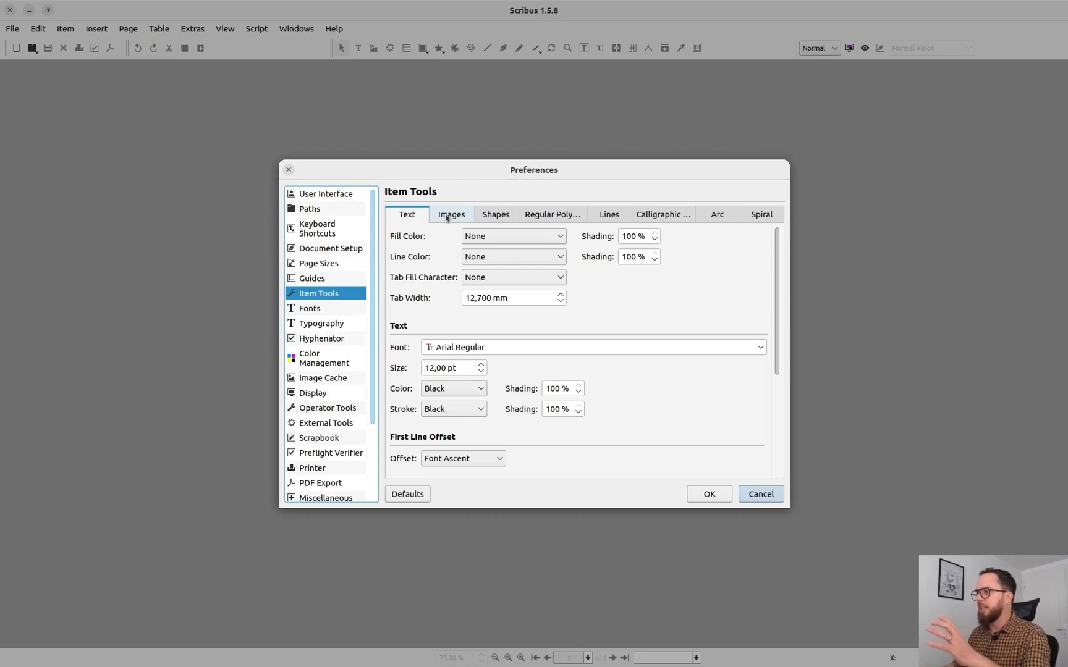
pyautogui.click(484, 239)
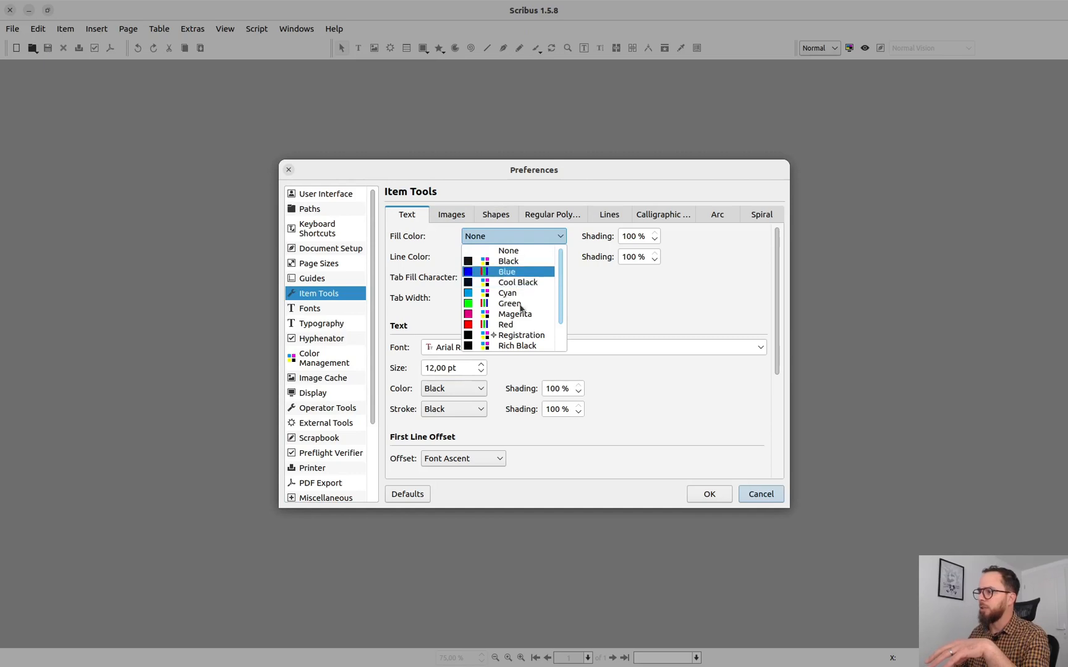
pyautogui.moveTo(559, 275); pyautogui.dragTo(571, 340)
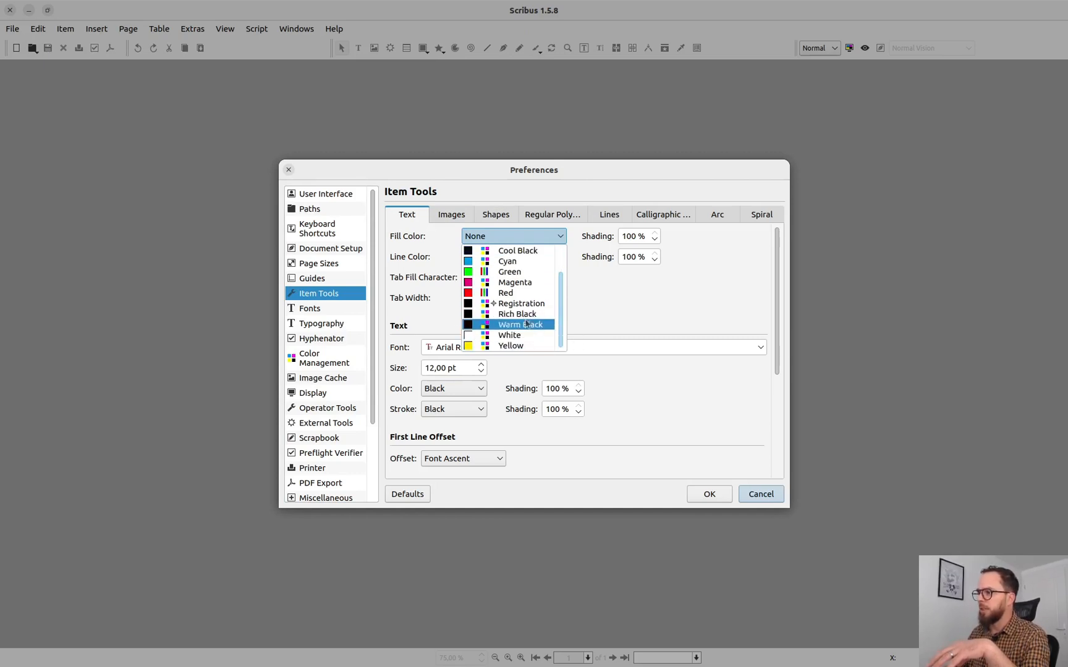
pyautogui.scroll(2, 537, 321)
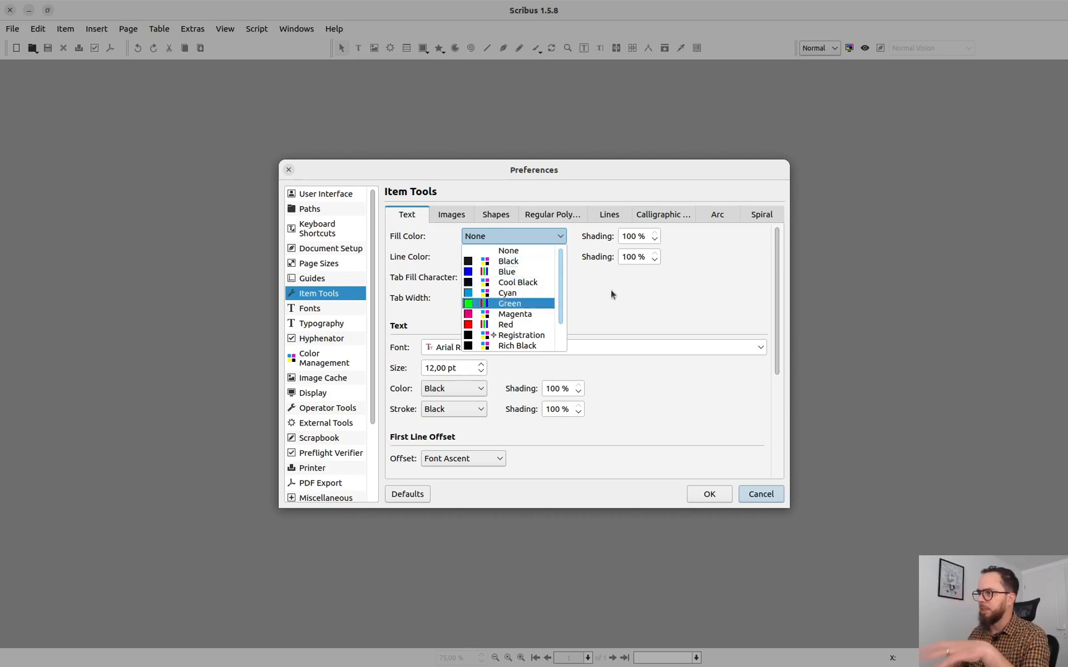
pyautogui.click(616, 272)
pyautogui.click(494, 258)
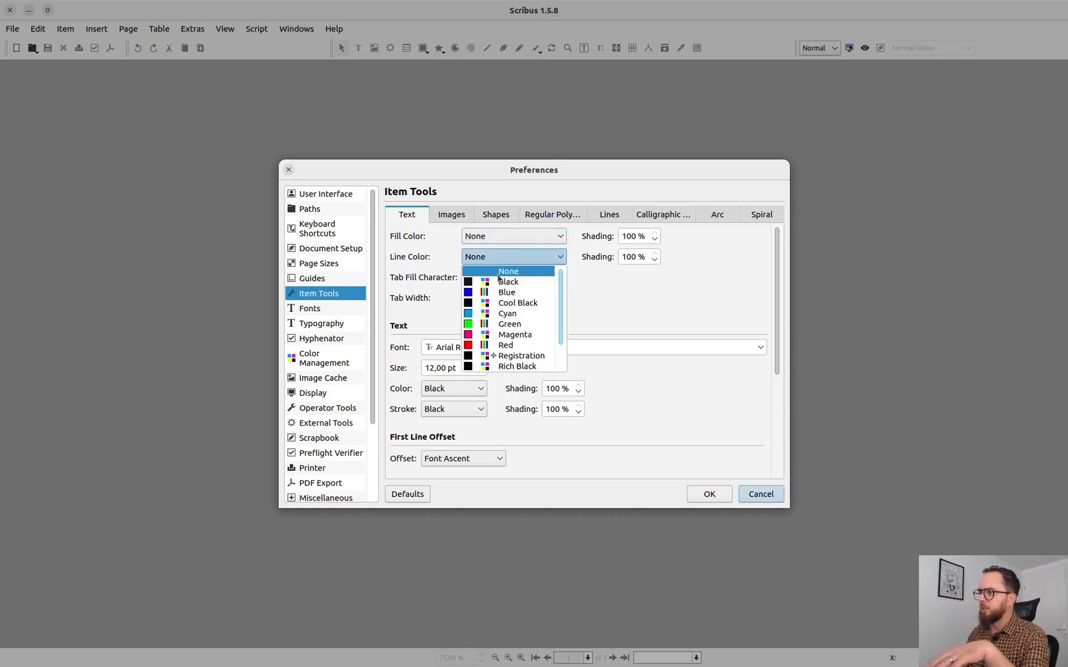
pyautogui.click(583, 292)
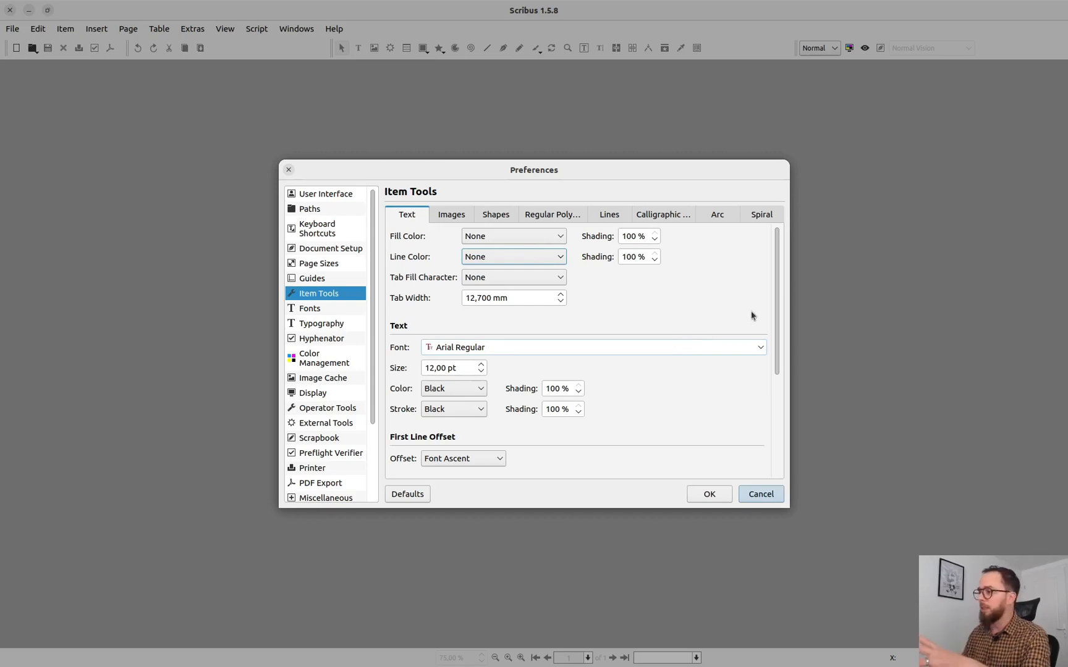
pyautogui.moveTo(777, 317); pyautogui.dragTo(780, 422)
pyautogui.scroll(5, 690, 243)
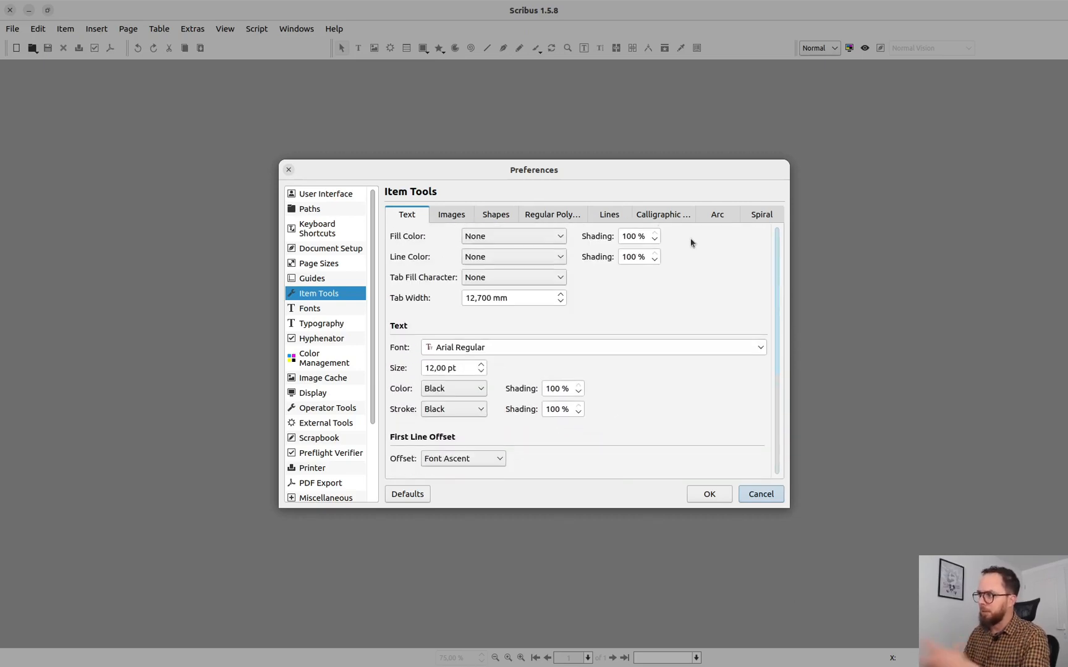
# Step: Set the default fill color for shapes to Green in the Item Tools preferences and save the preferences
pyautogui.click(458, 217)
pyautogui.click(494, 223)
pyautogui.click(489, 236)
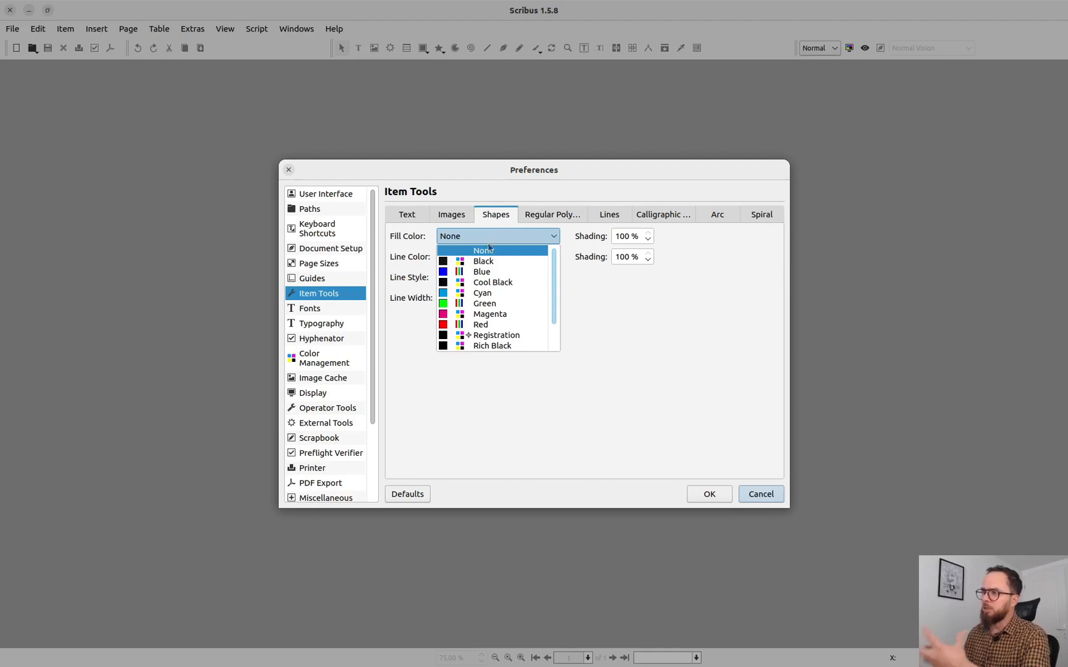
pyautogui.click(534, 303)
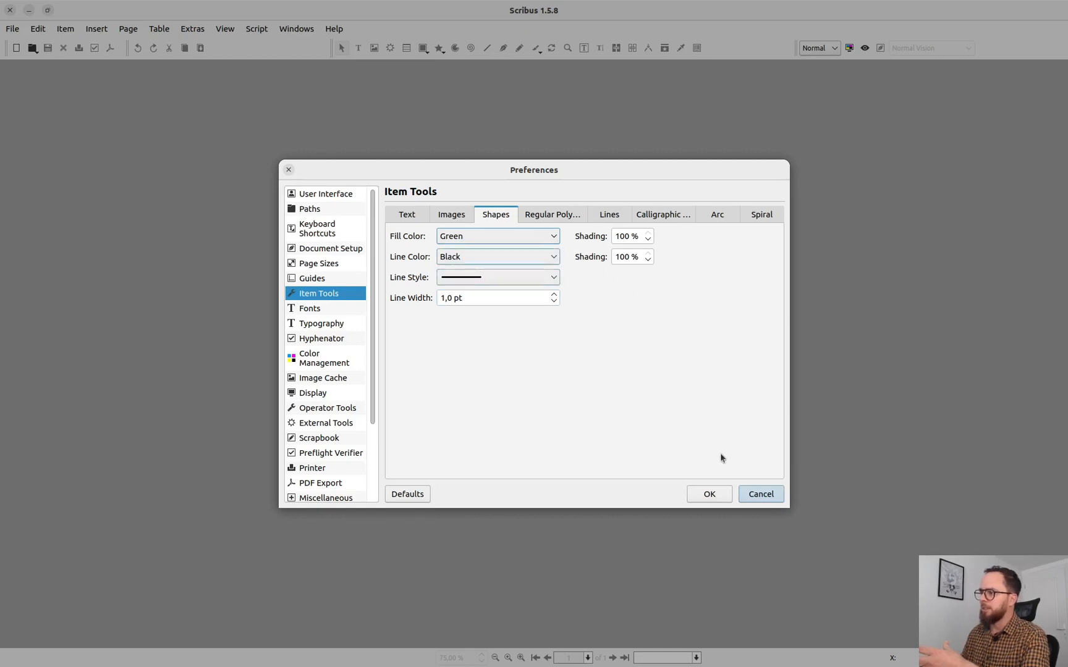
pyautogui.click(709, 494)
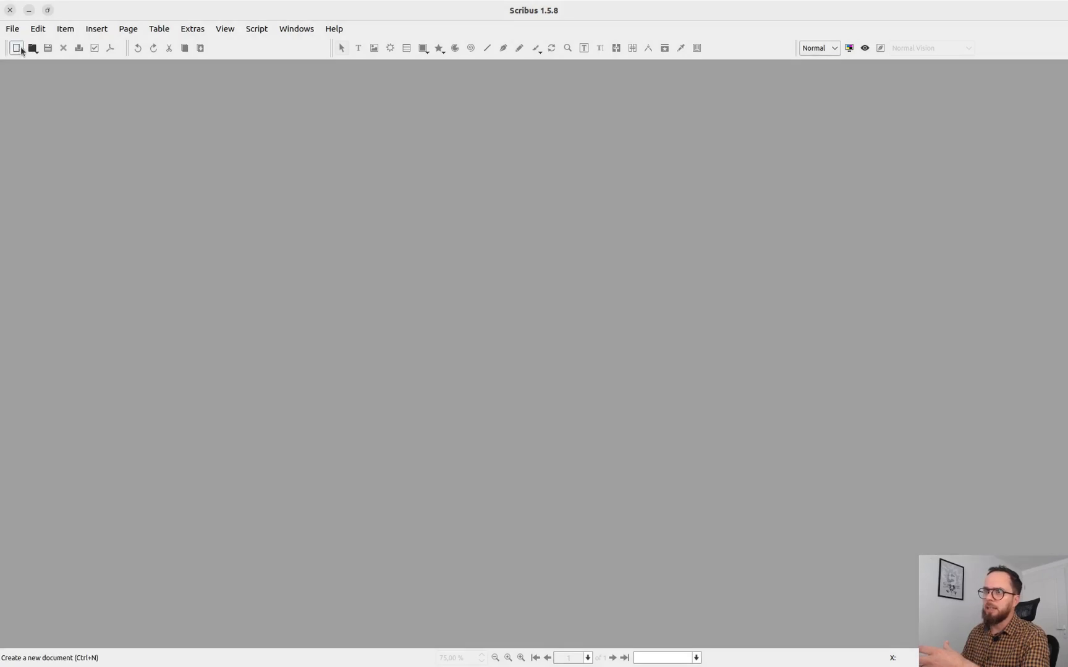
# Step: Create a single-page A4 portrait document with the default settings after checking its 4 mm bleeds
pyautogui.click(16, 48)
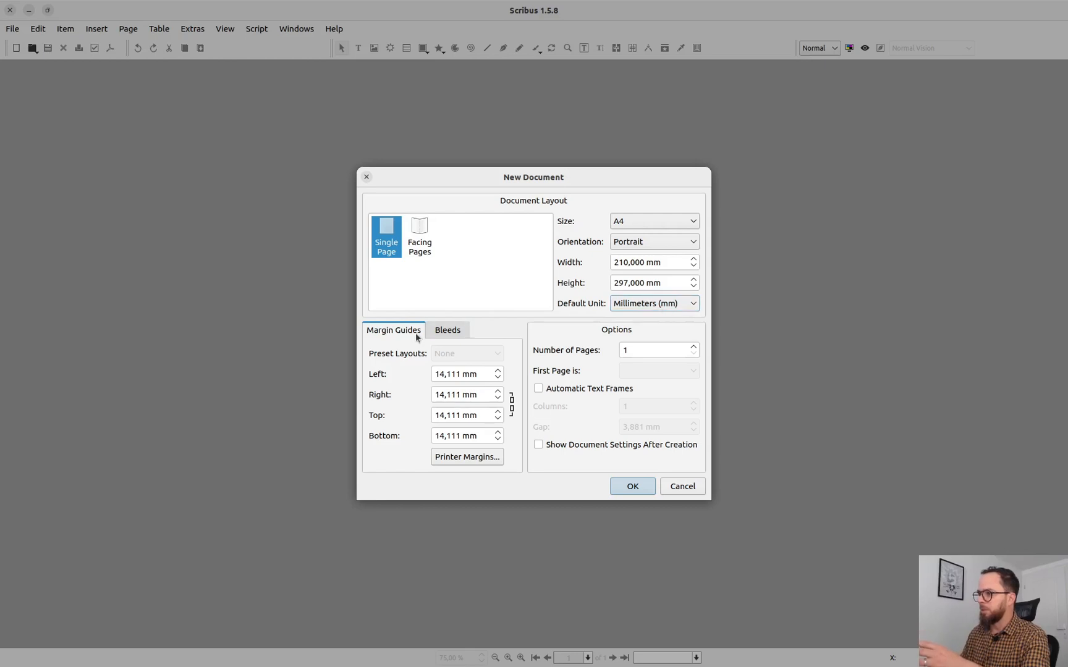
pyautogui.click(444, 328)
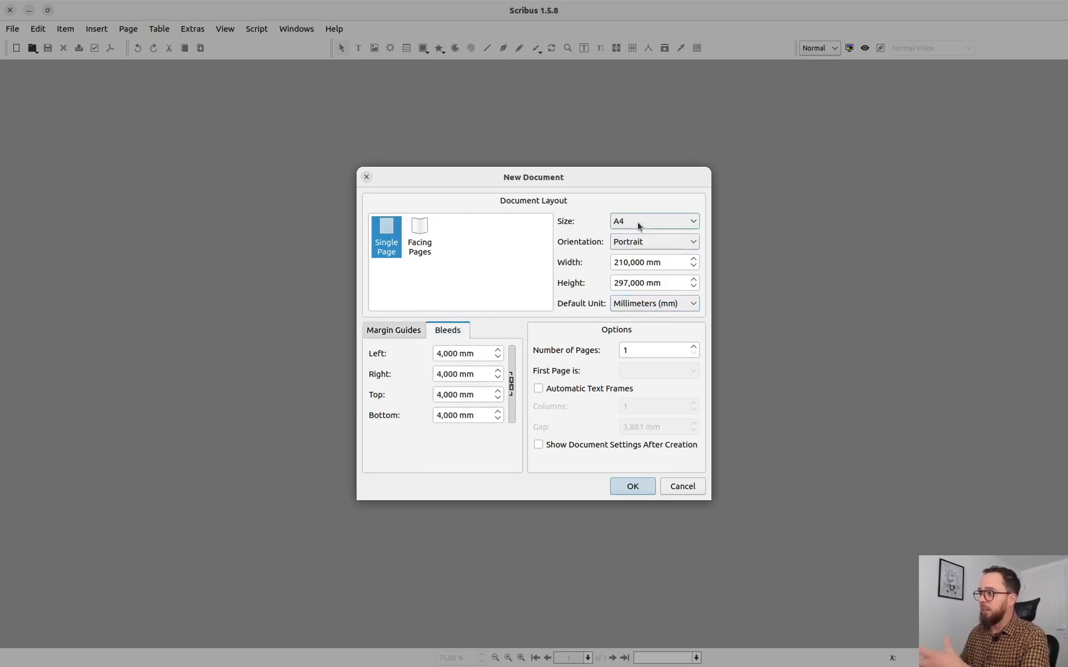
pyautogui.click(632, 487)
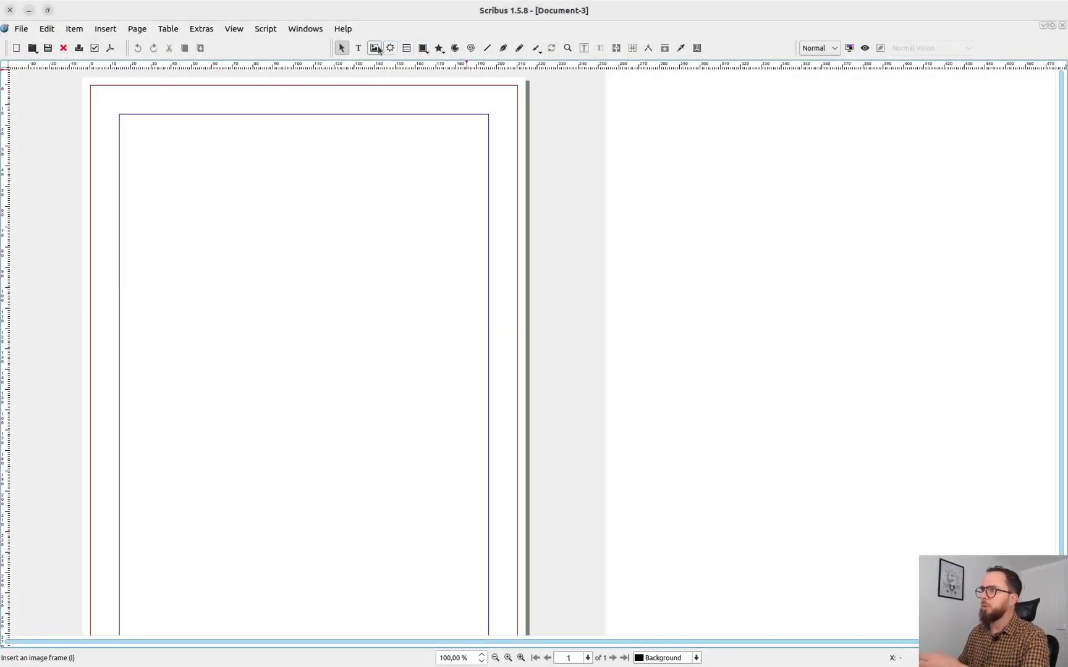
# Step: Draw a rectangle shape about 93 by 91 mm in the upper-left part of the page
pyautogui.click(423, 48)
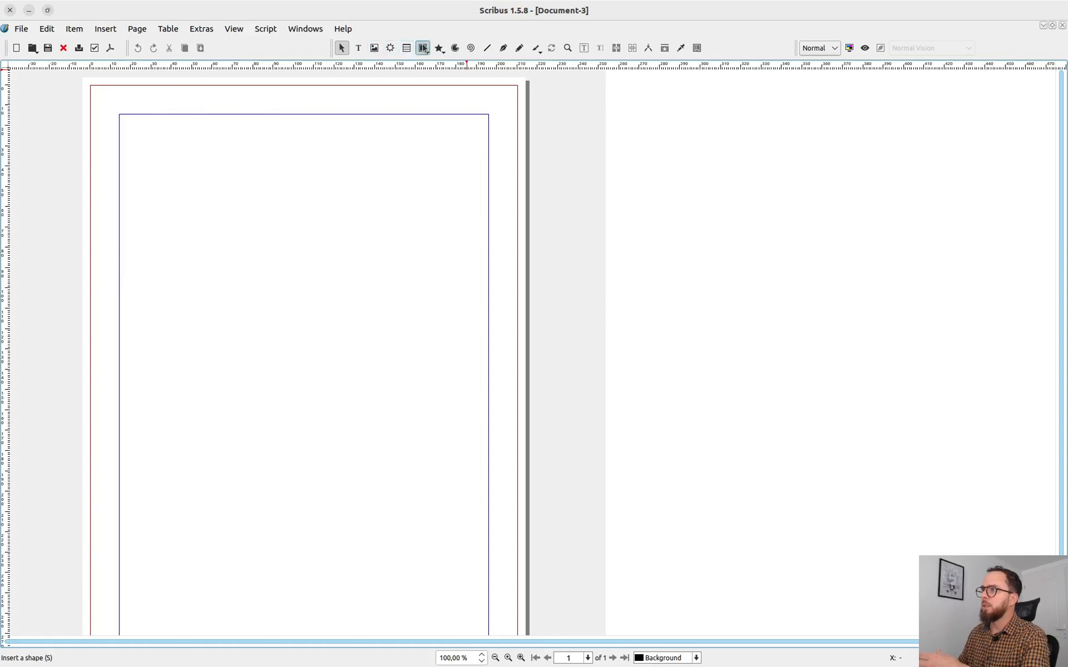
pyautogui.moveTo(154, 137); pyautogui.dragTo(342, 321)
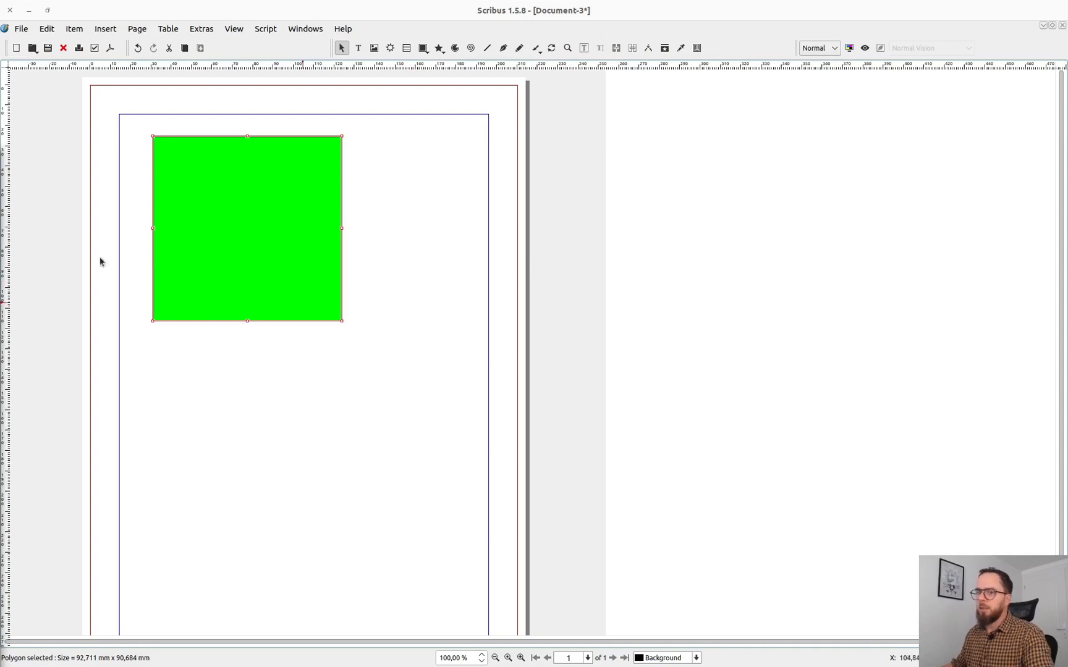
pyautogui.scroll(-3, 422, 335)
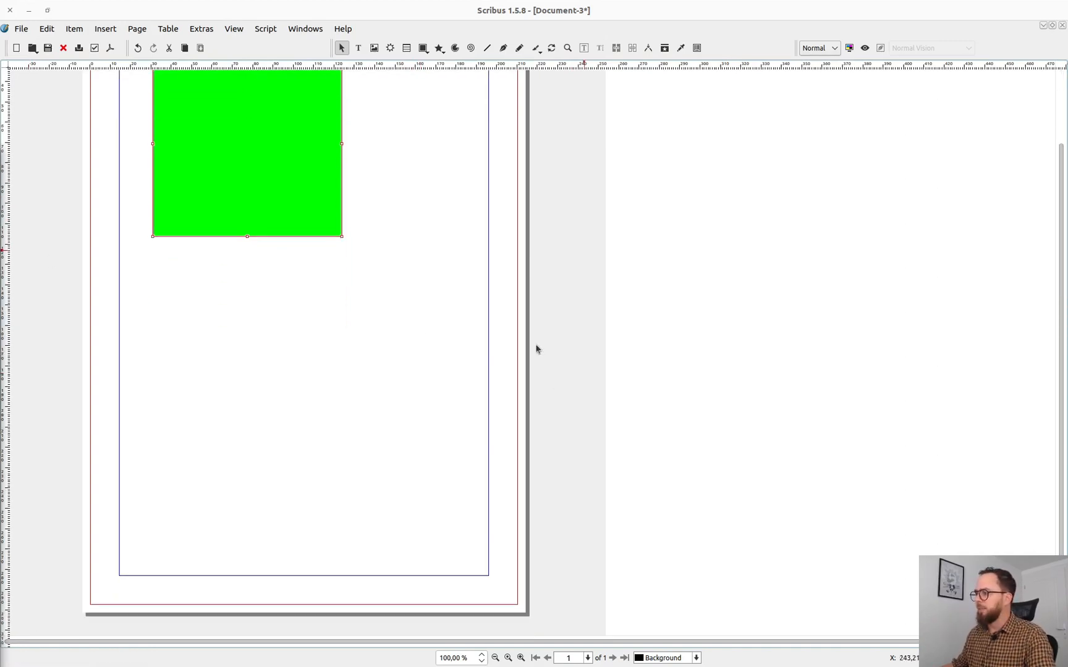
pyautogui.scroll(3, 412, 410)
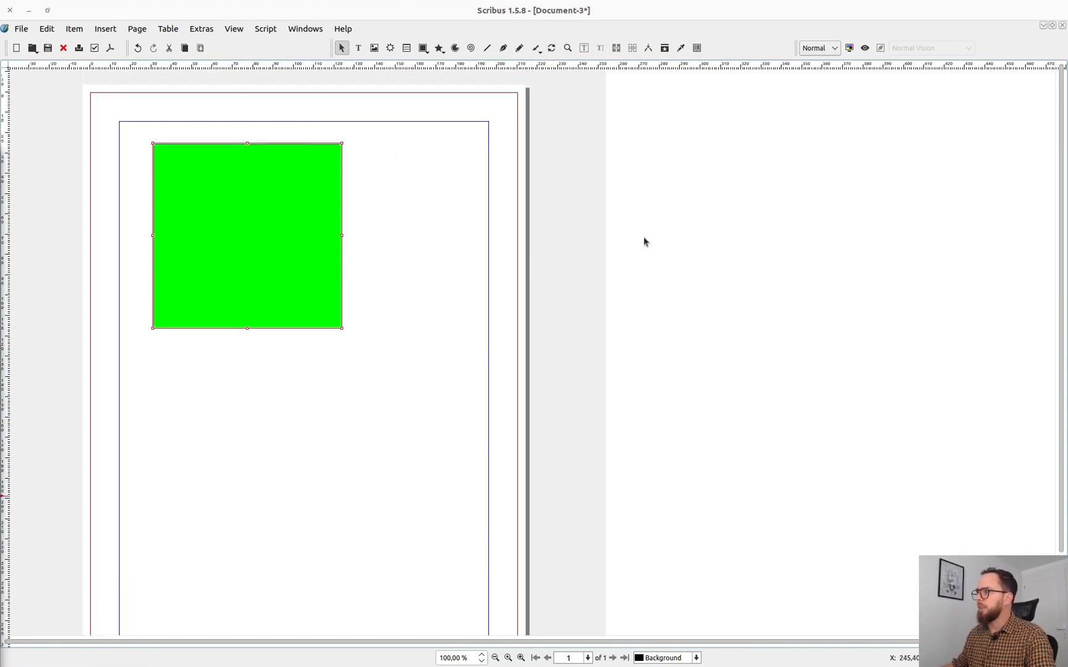
# Step: Insert one additional page into the single-page layout document and look over the pages
pyautogui.click(105, 28)
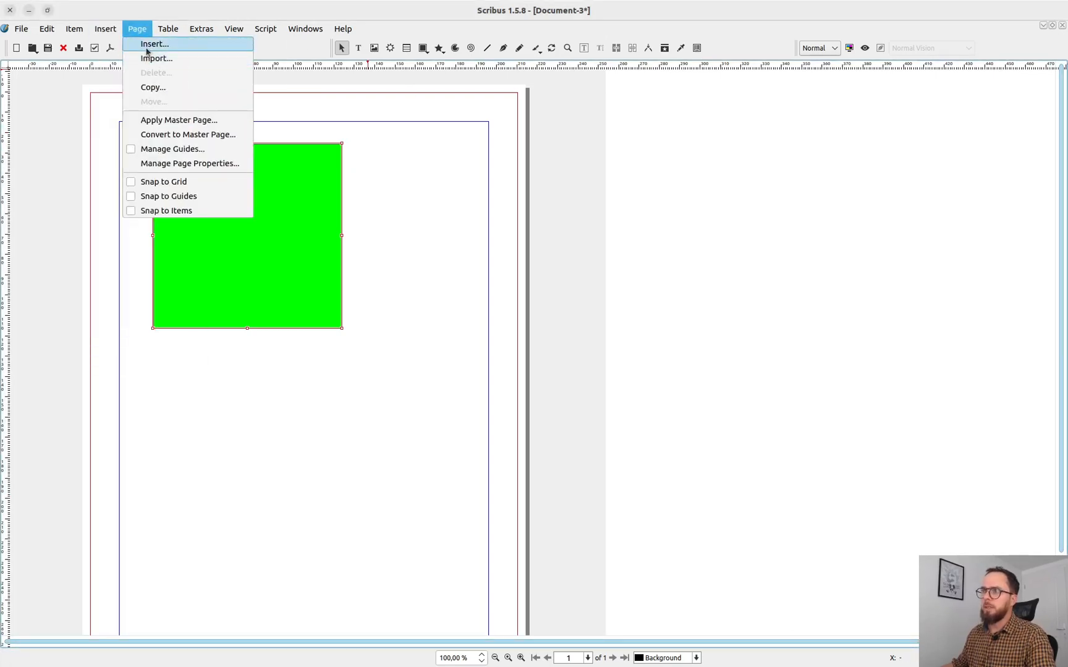
pyautogui.click(148, 44)
pyautogui.click(533, 457)
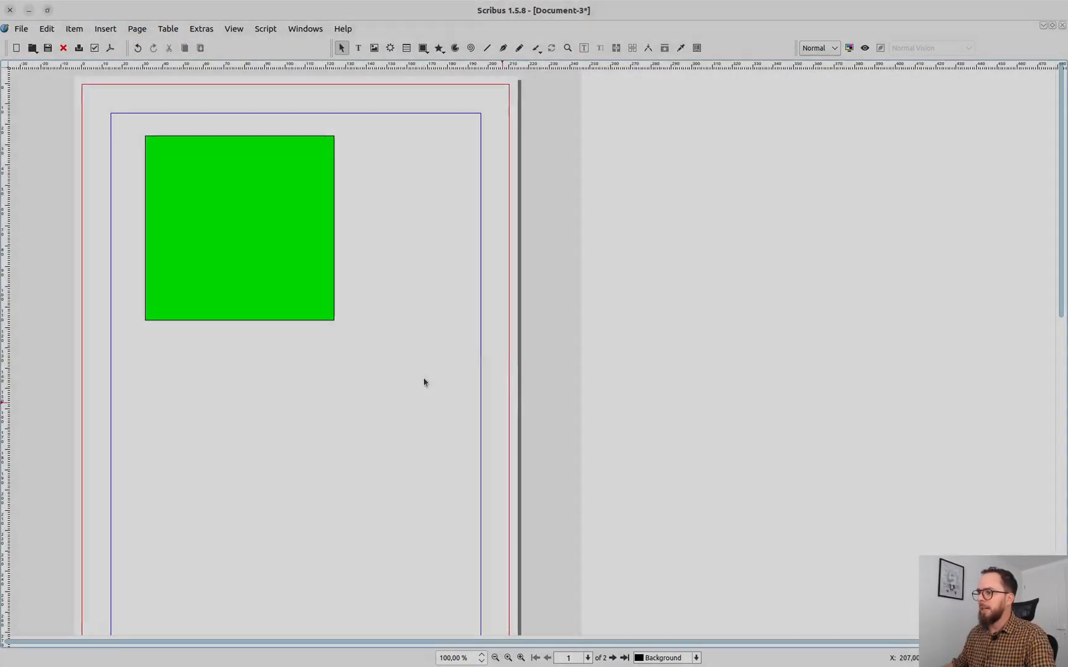
pyautogui.scroll(-5, 420, 384)
pyautogui.scroll(5, 420, 384)
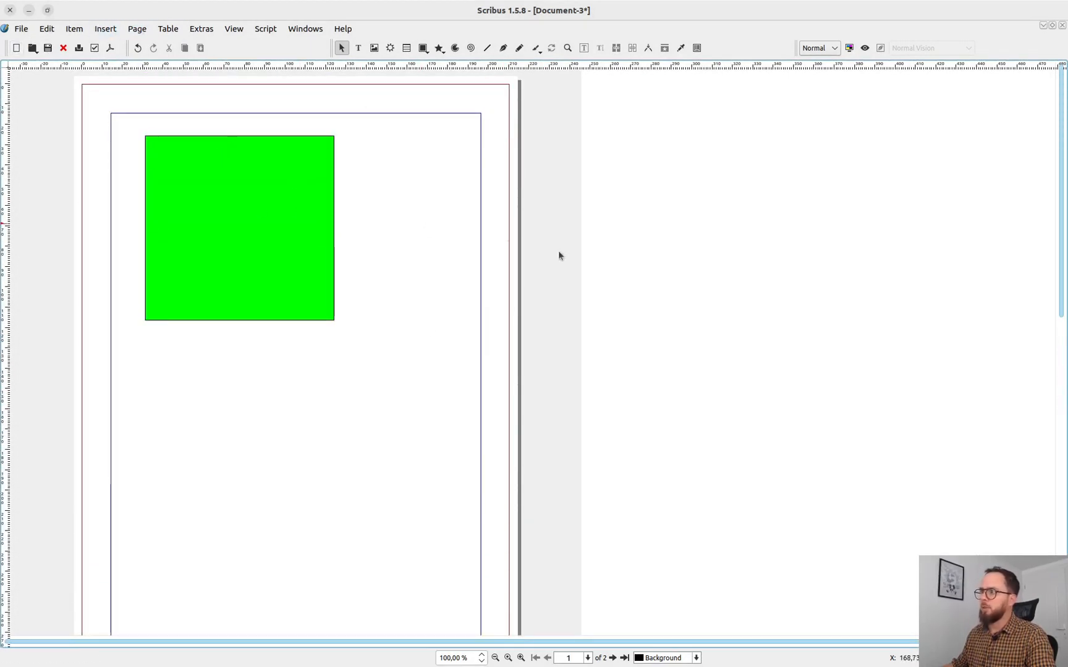
# Step: Create another A4 portrait document using the Facing Pages layout, keeping the other defaults
pyautogui.click(21, 28)
pyautogui.click(31, 44)
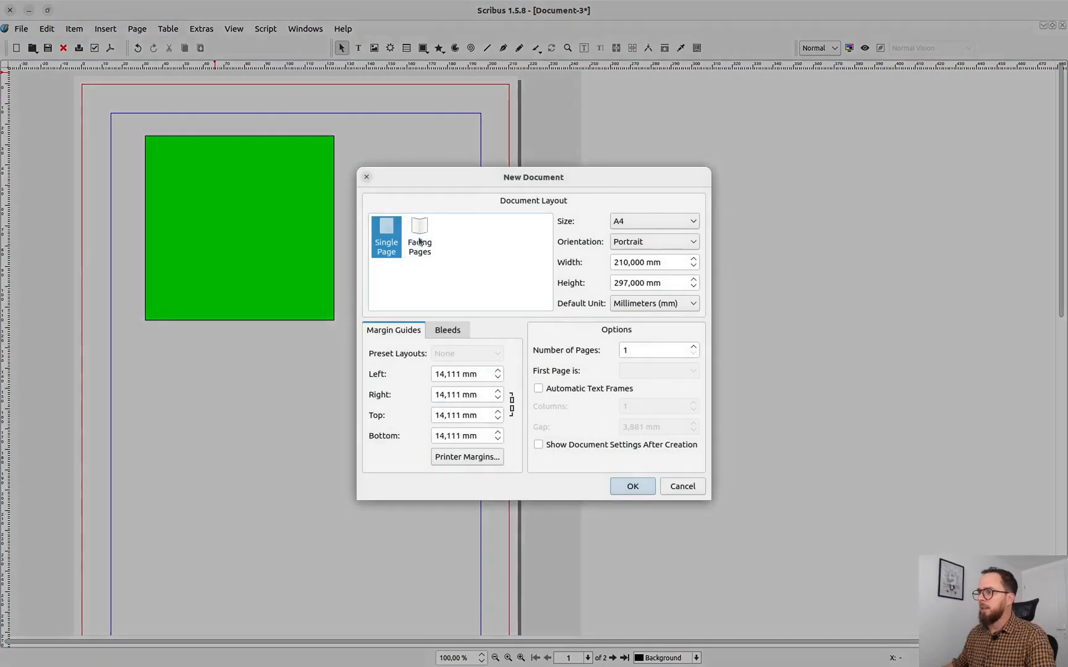
pyautogui.click(419, 237)
pyautogui.click(633, 485)
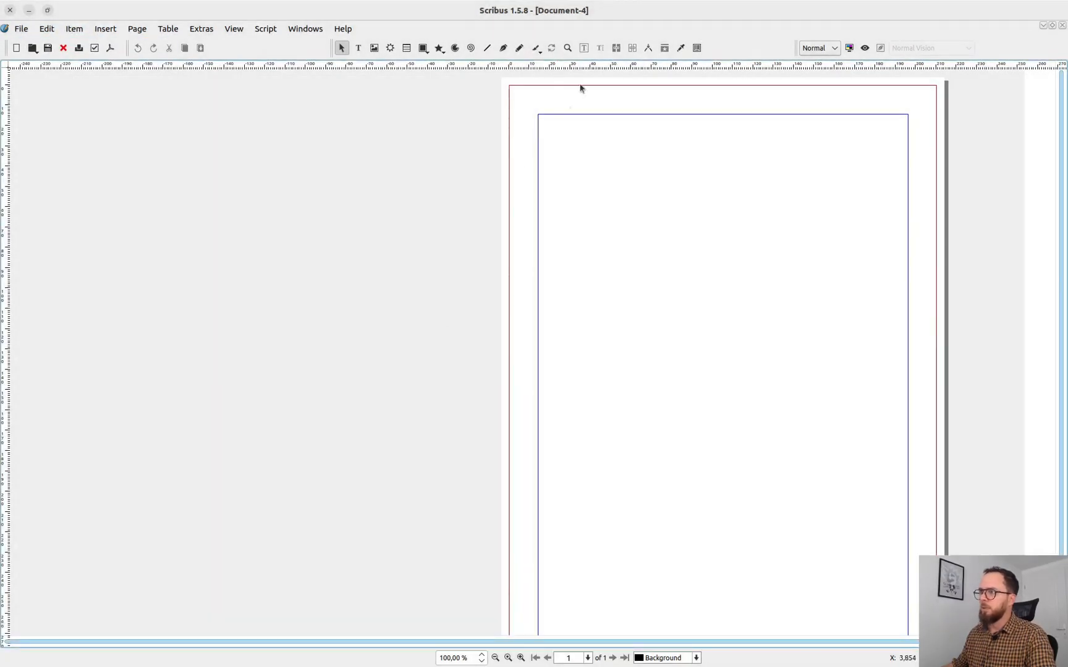
# Step: Insert two pages at the end of the facing-pages document and view the resulting spread
pyautogui.click(106, 31)
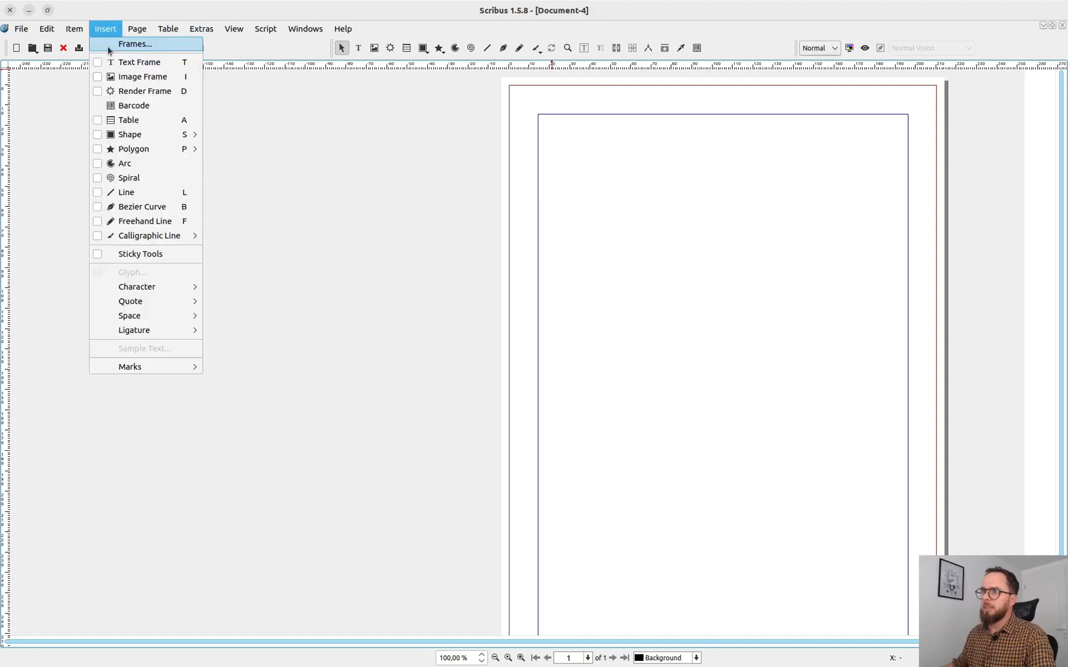
pyautogui.click(147, 44)
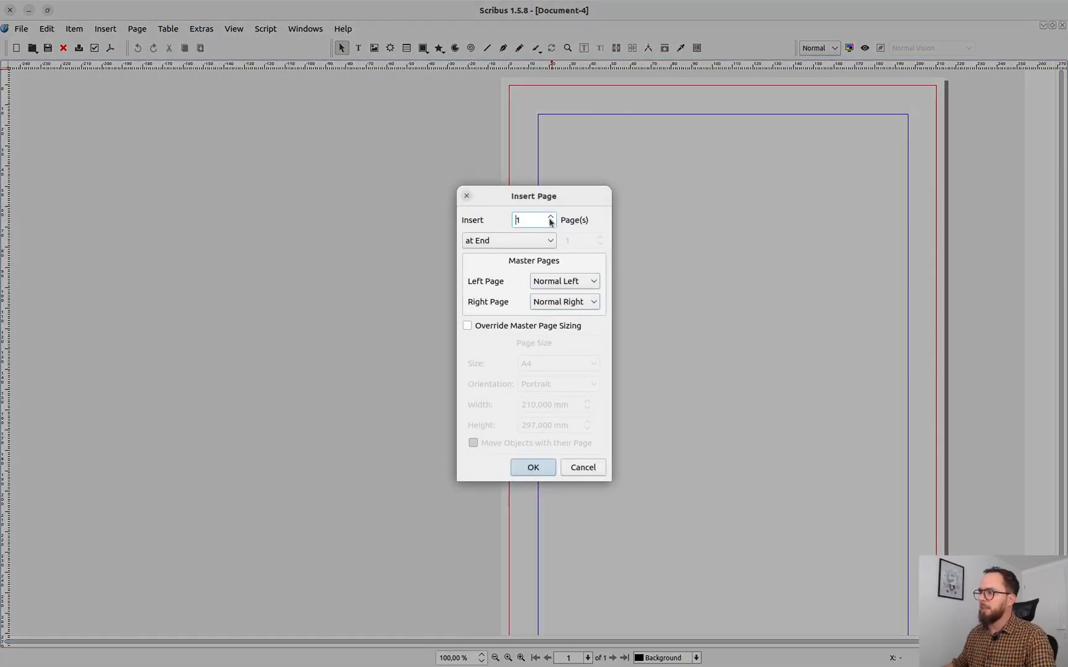
pyautogui.click(550, 218)
pyautogui.click(532, 468)
pyautogui.scroll(-6, 570, 400)
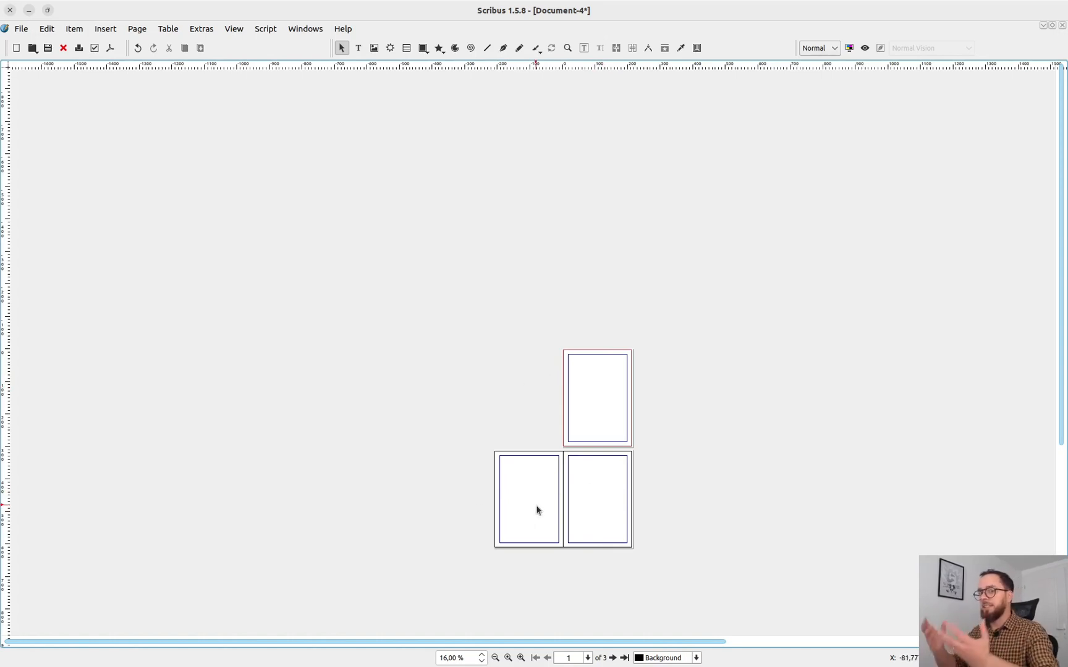
# Step: Open the program preferences and examine the Item Tools, Fonts, Typography and Hyphenator settings
pyautogui.click(22, 29)
pyautogui.press('Return')
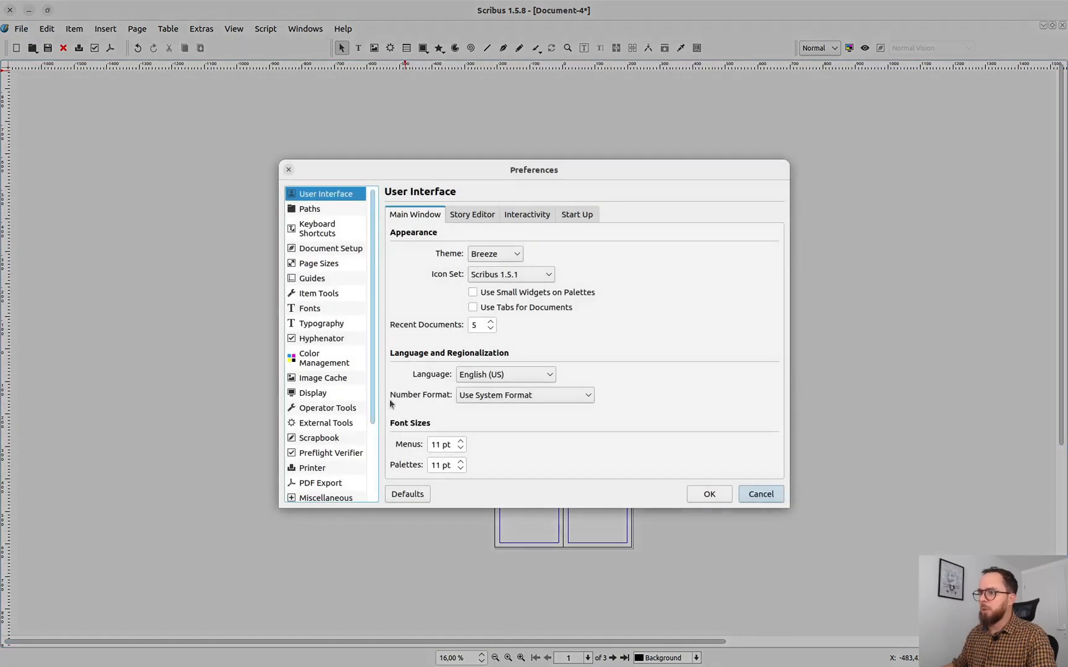
pyautogui.click(333, 294)
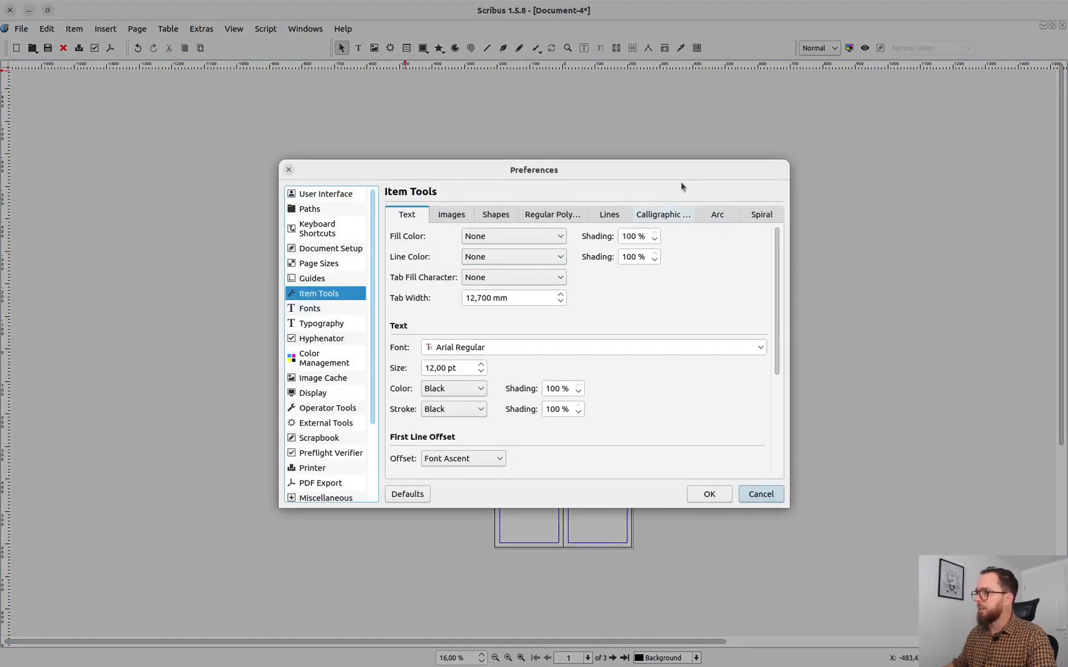
pyautogui.click(328, 308)
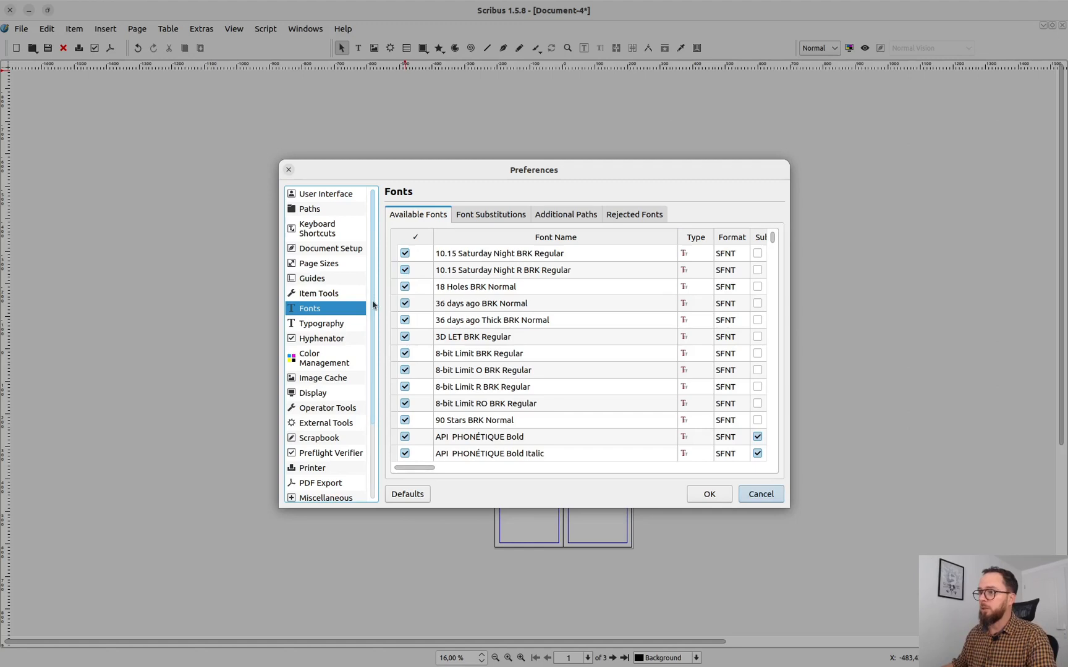
pyautogui.scroll(-1, 373, 306)
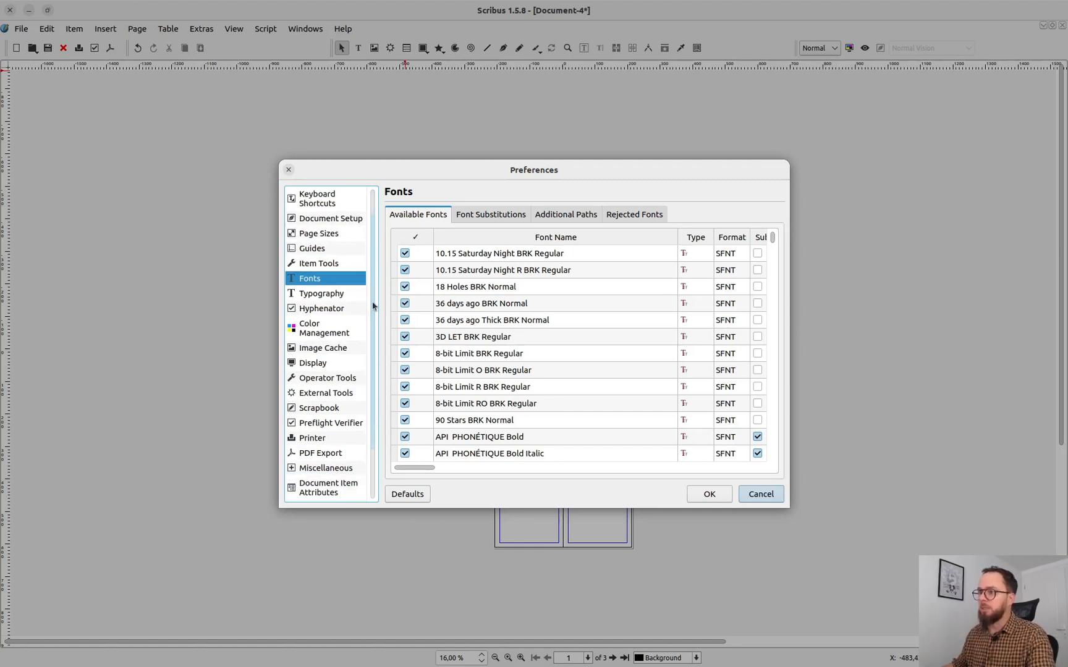
pyautogui.click(329, 298)
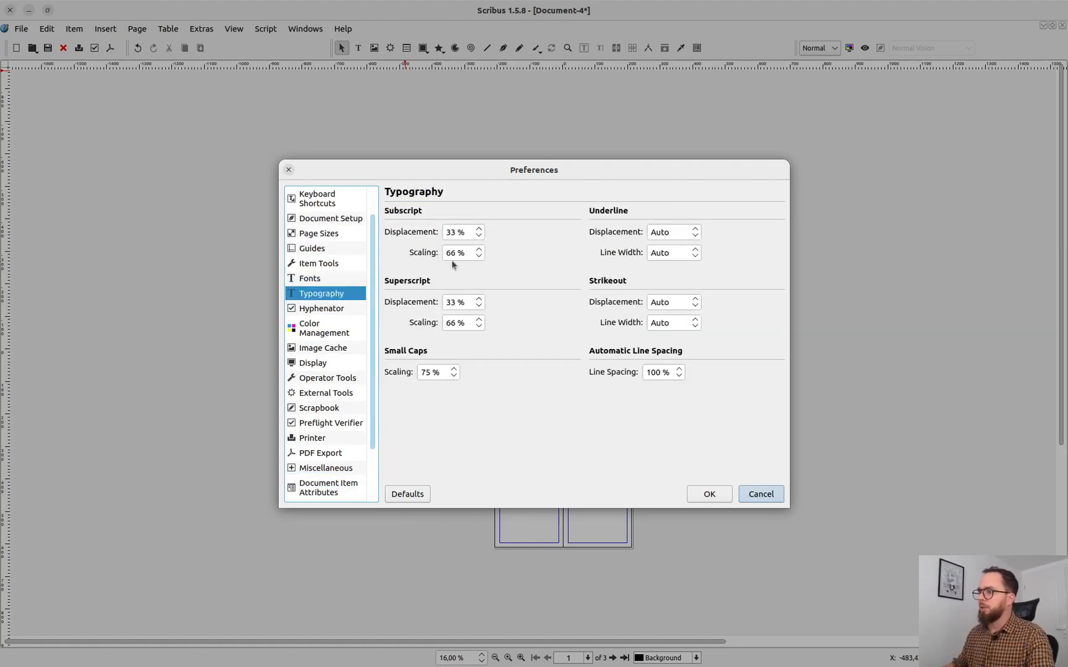
pyautogui.click(328, 309)
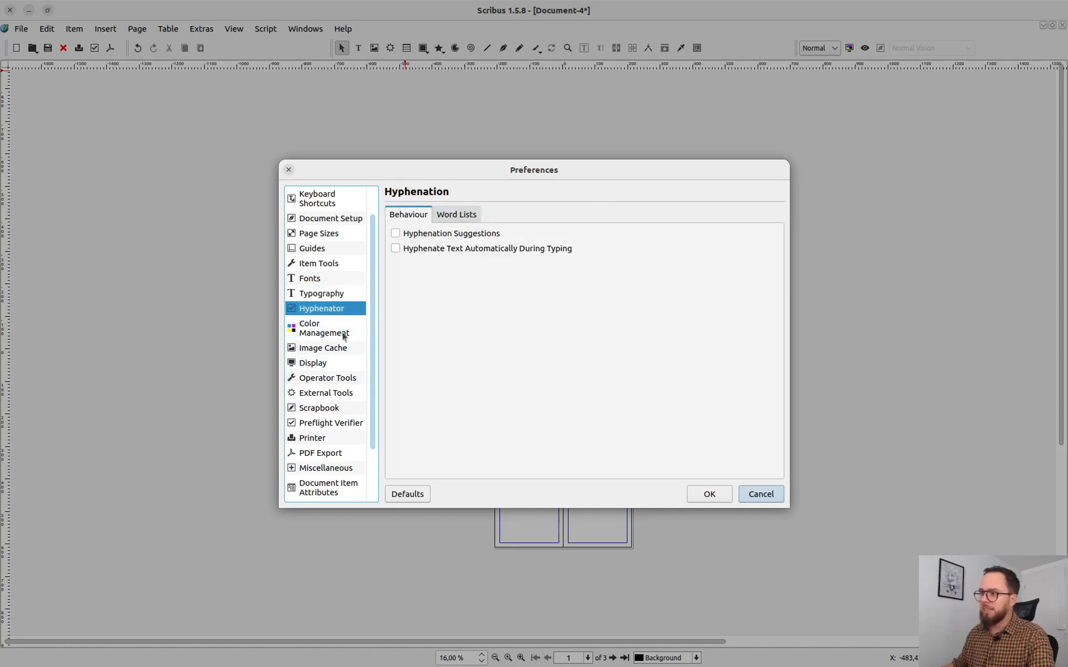
# Step: Activate color management in the preferences and review the available CMYK solid color profiles and the rendering intents
pyautogui.click(350, 330)
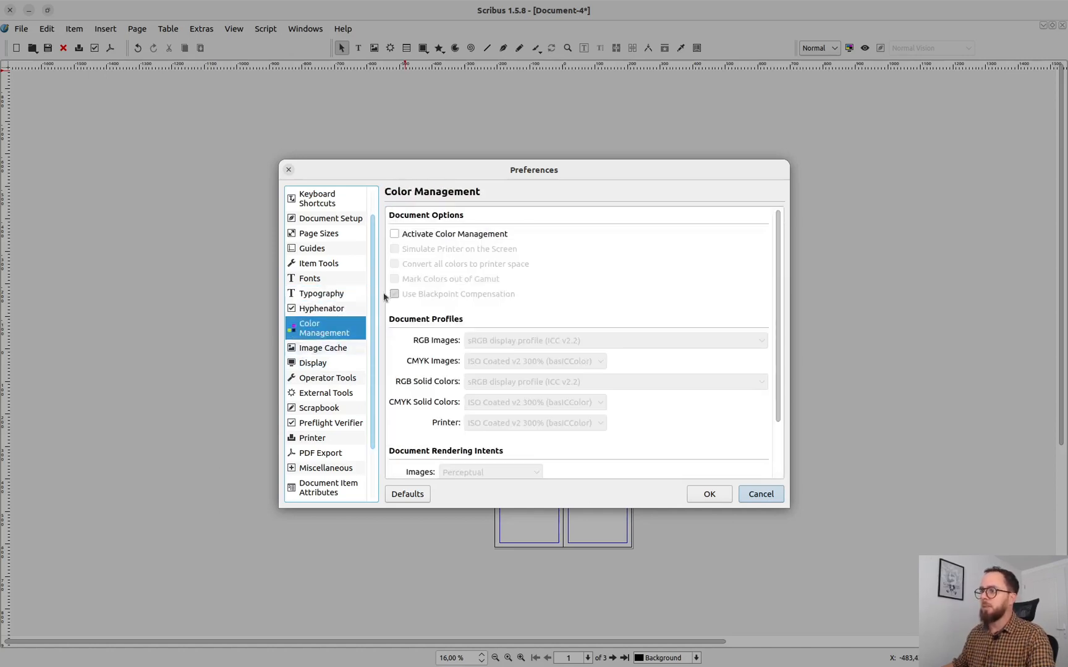
pyautogui.click(456, 234)
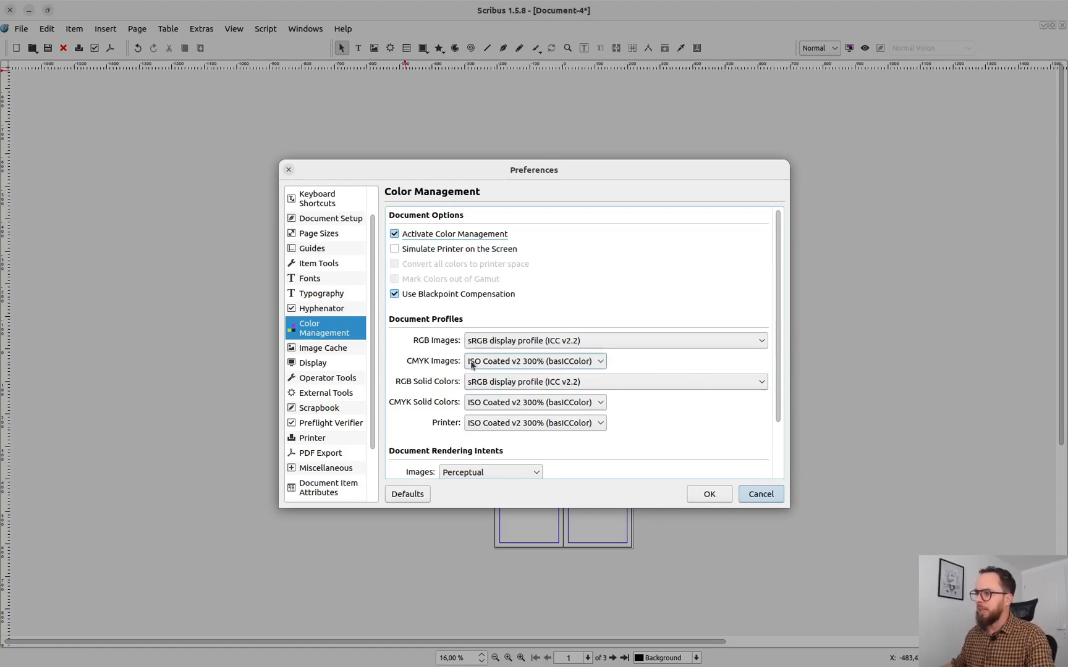
pyautogui.scroll(-2, 776, 350)
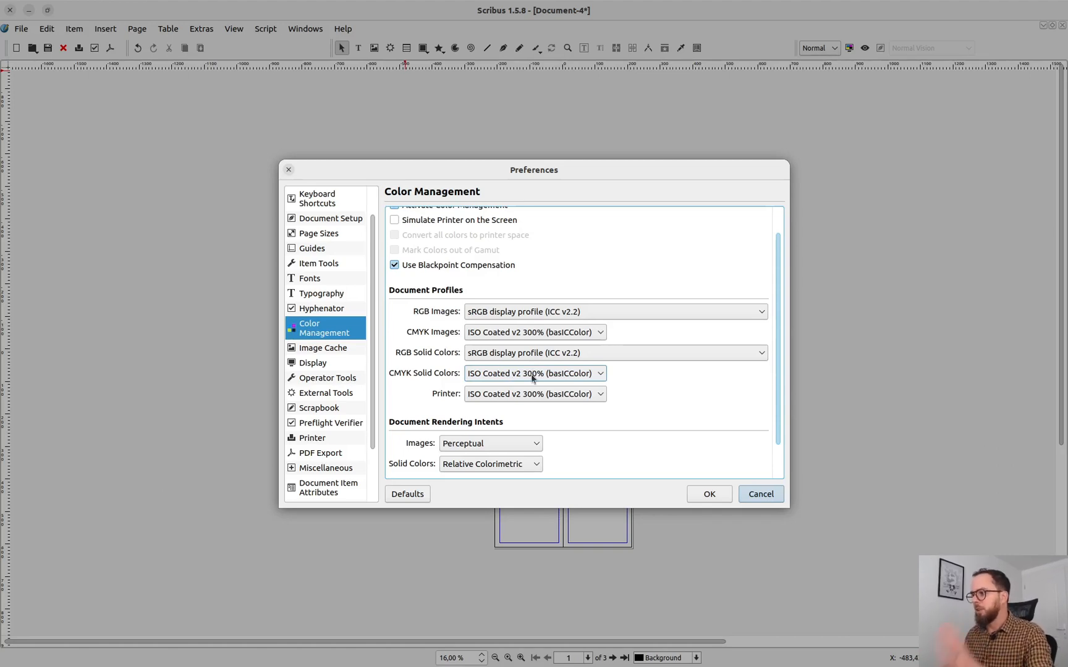
pyautogui.click(532, 379)
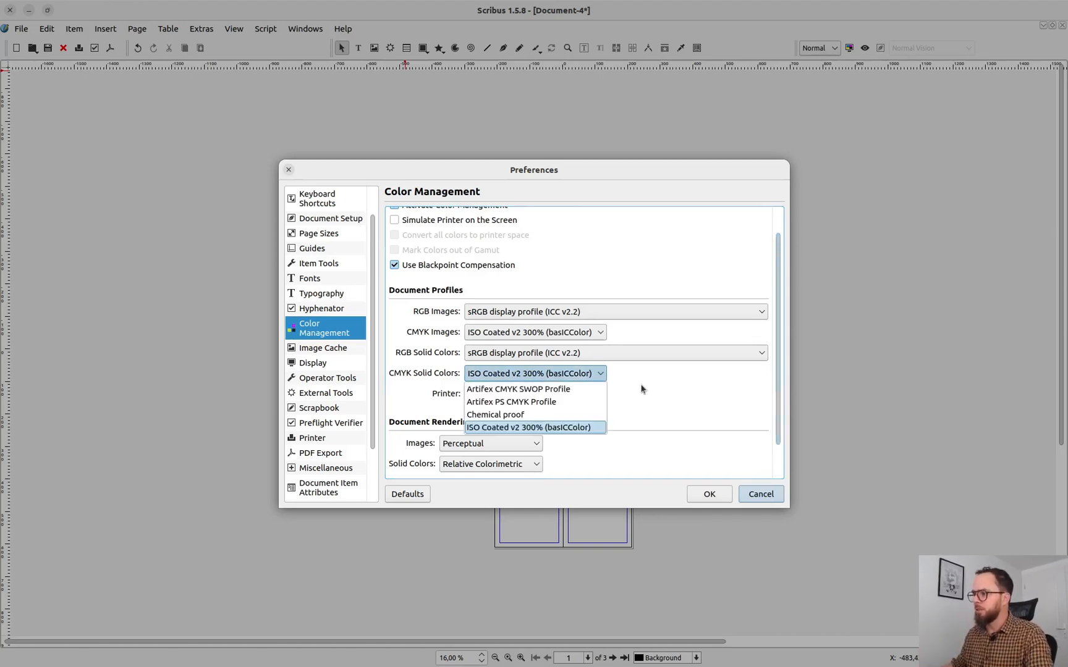
pyautogui.click(682, 398)
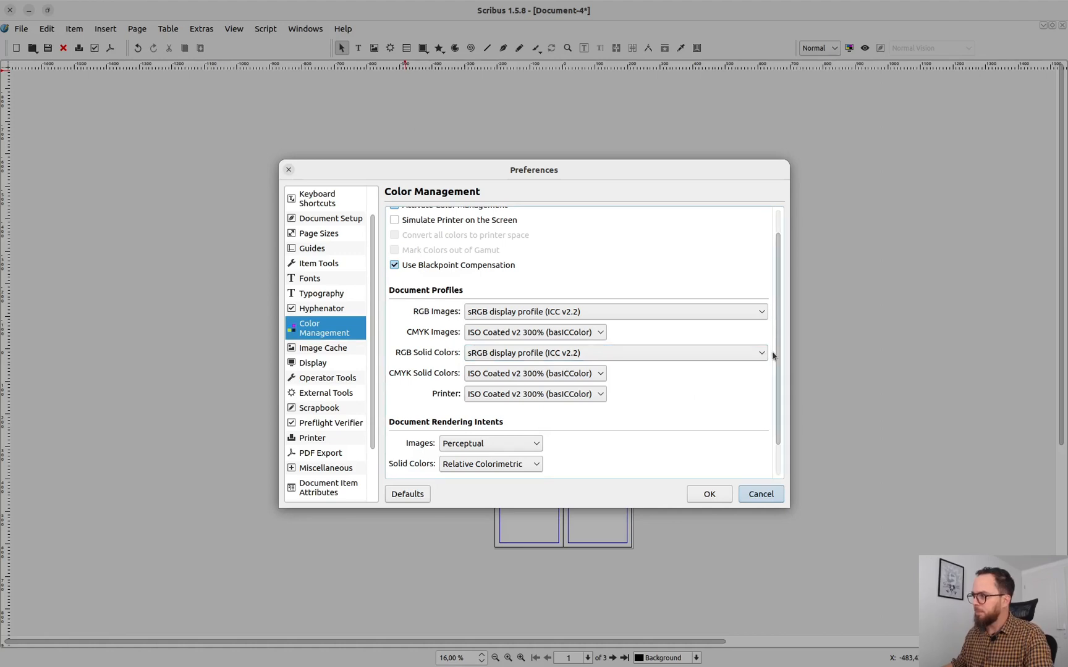
pyautogui.scroll(-3, 772, 406)
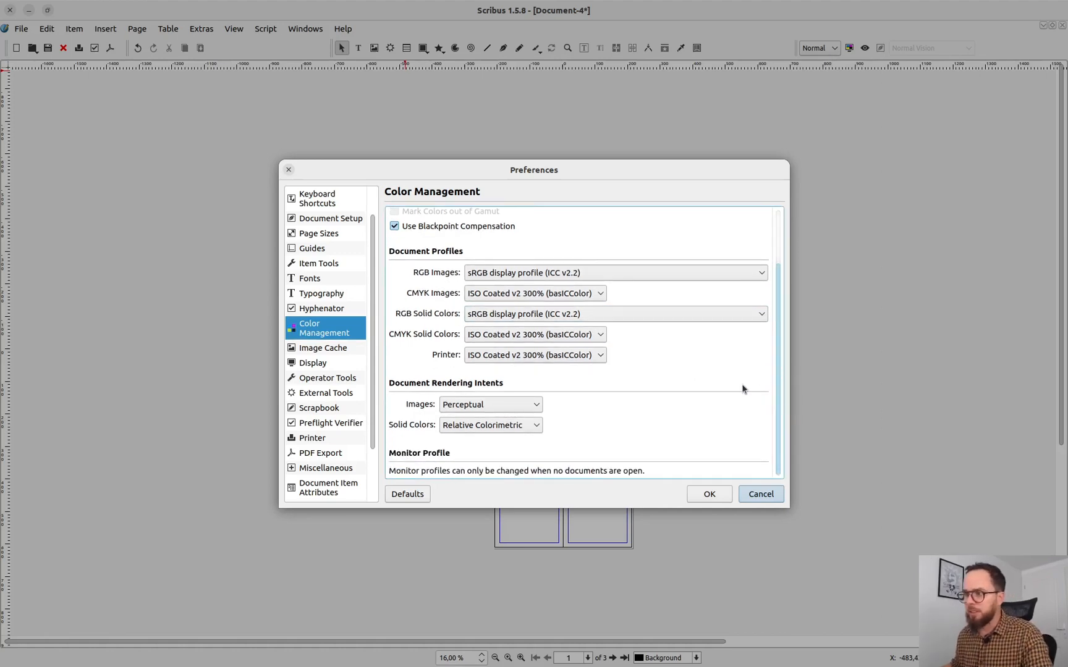
# Step: Look over the Image Cache and page Display preferences, and apply the preference changes
pyautogui.click(307, 351)
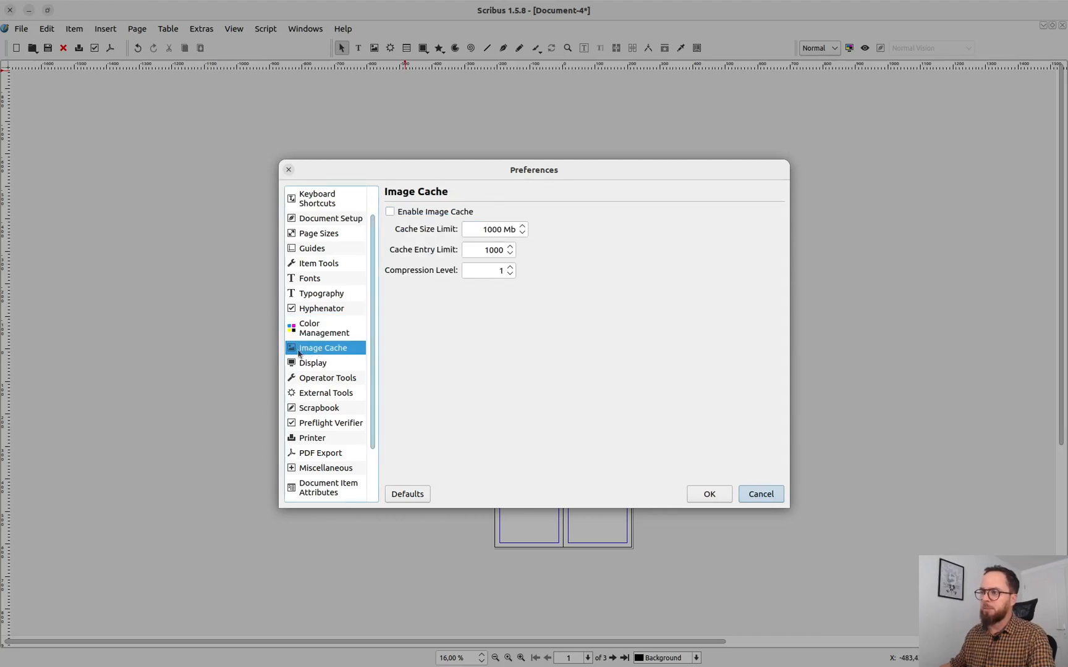
pyautogui.click(334, 364)
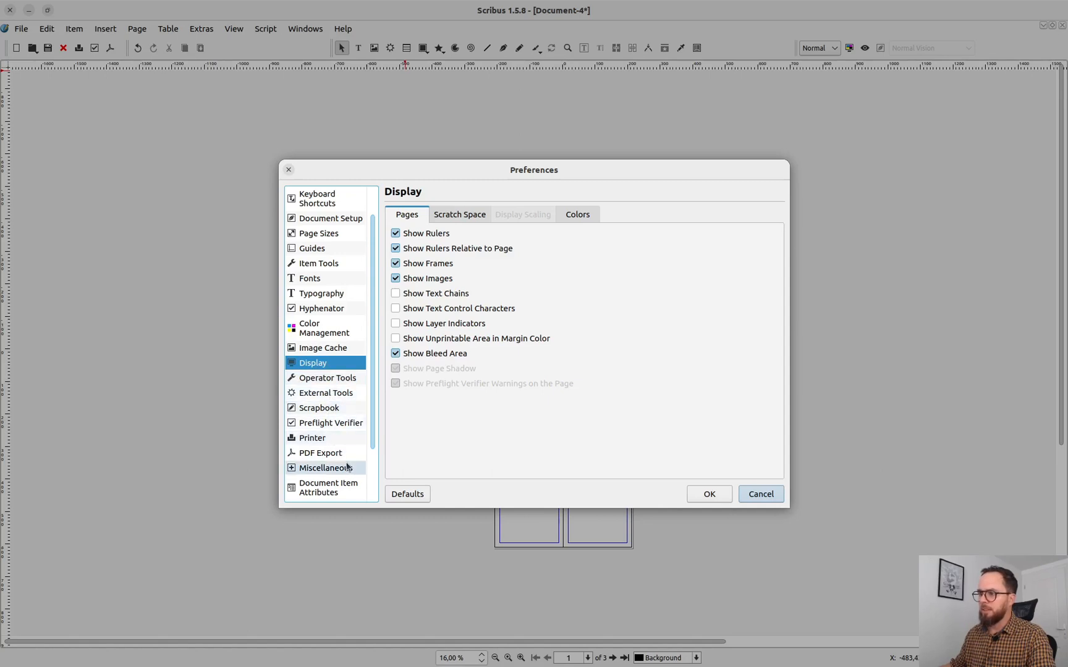
pyautogui.scroll(-2, 347, 468)
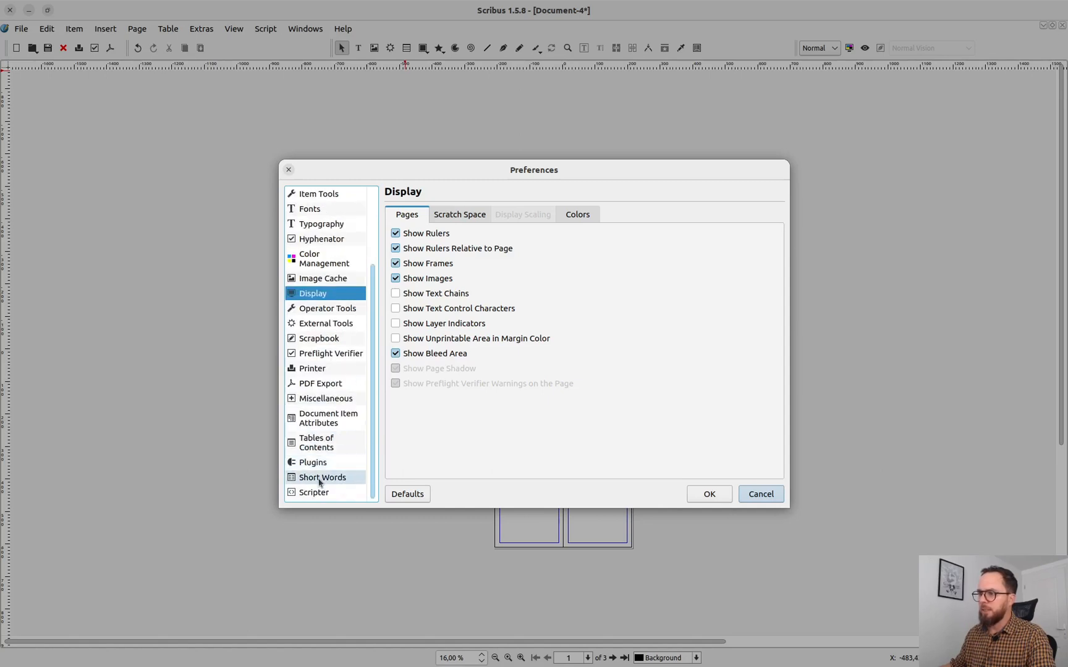
pyautogui.click(708, 494)
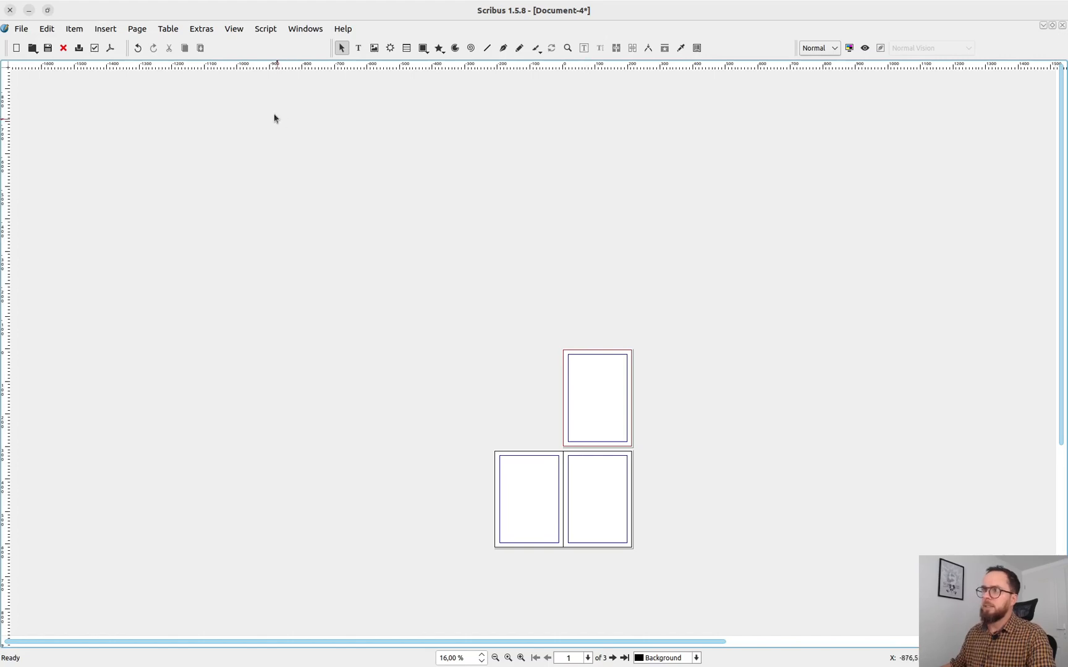